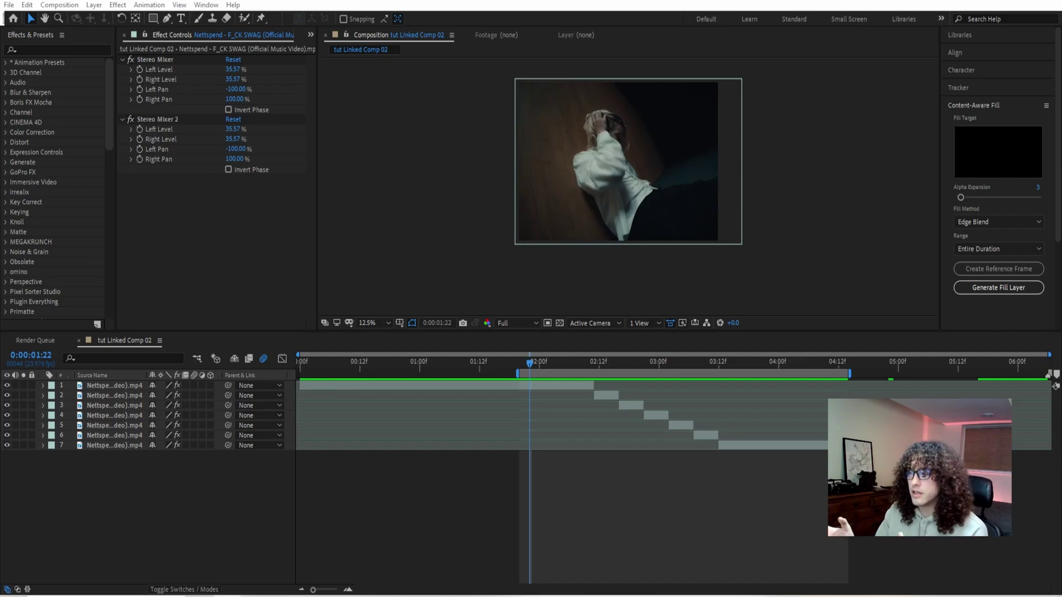
# Scrub and play through the composition to preview the staggered clip sequence
pyautogui.moveTo(539, 364); pyautogui.dragTo(490, 371)
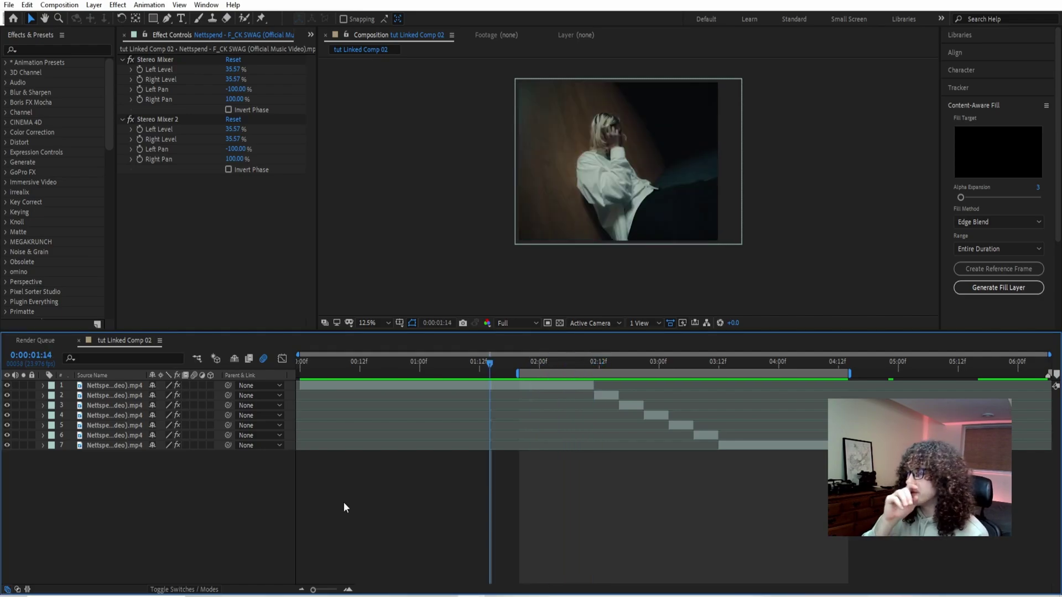
pyautogui.moveTo(539, 361); pyautogui.dragTo(590, 391)
pyautogui.press('space')
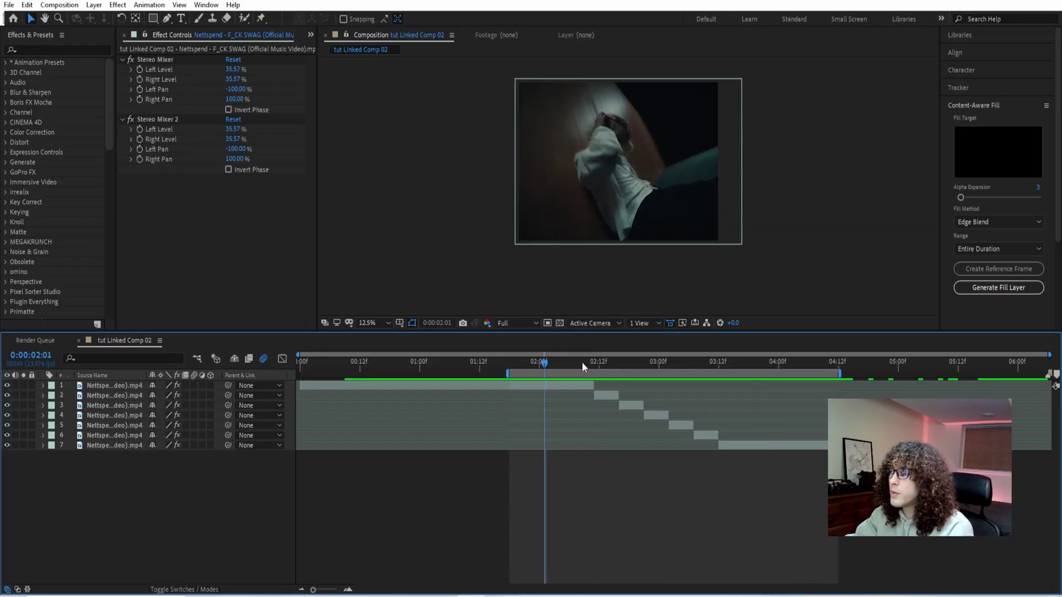
pyautogui.press('space')
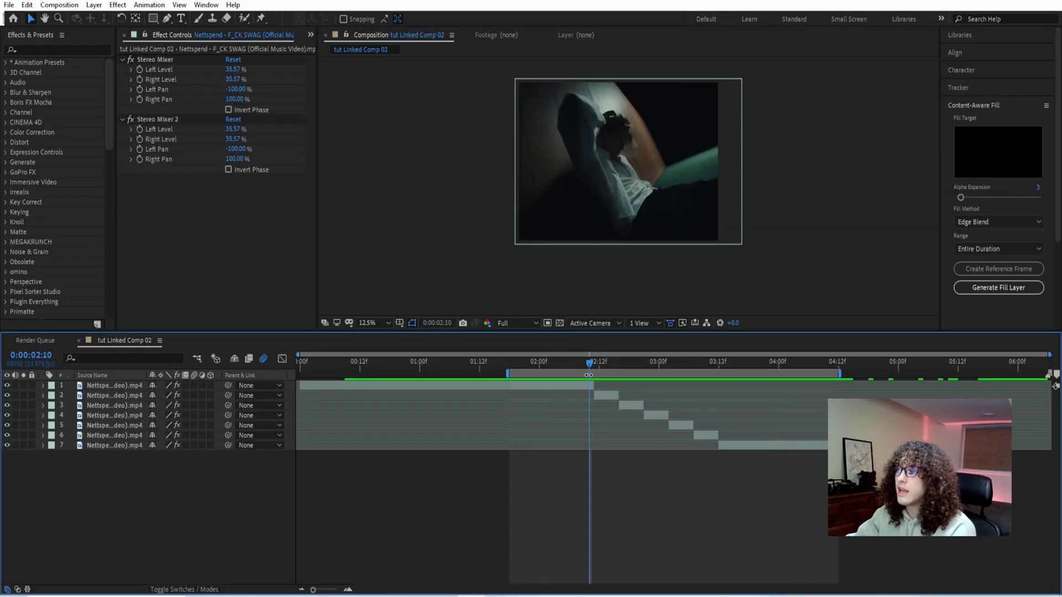
pyautogui.moveTo(594, 367); pyautogui.dragTo(596, 402)
# Set starting Position and Scale keyframes on layer 2 at 02:11
pyautogui.click(599, 394)
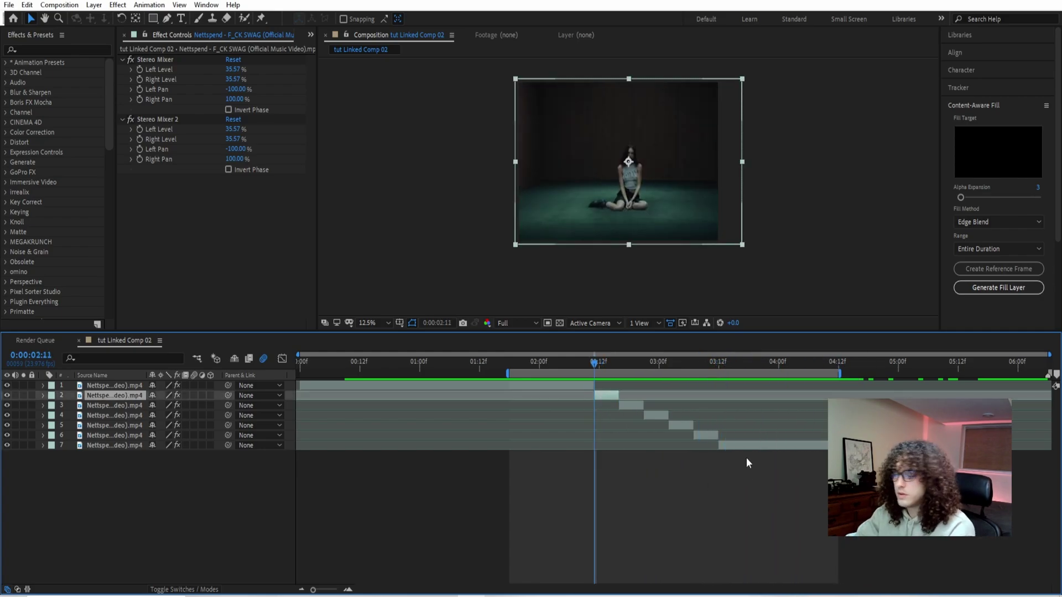
pyautogui.click(42, 395)
pyautogui.click(53, 416)
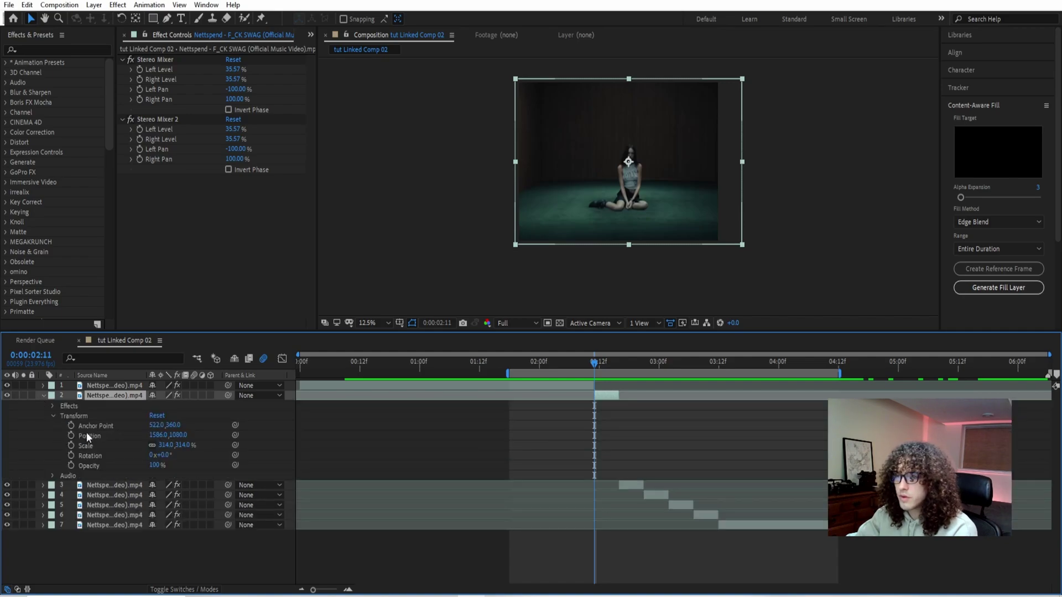
pyautogui.click(71, 435)
pyautogui.click(70, 445)
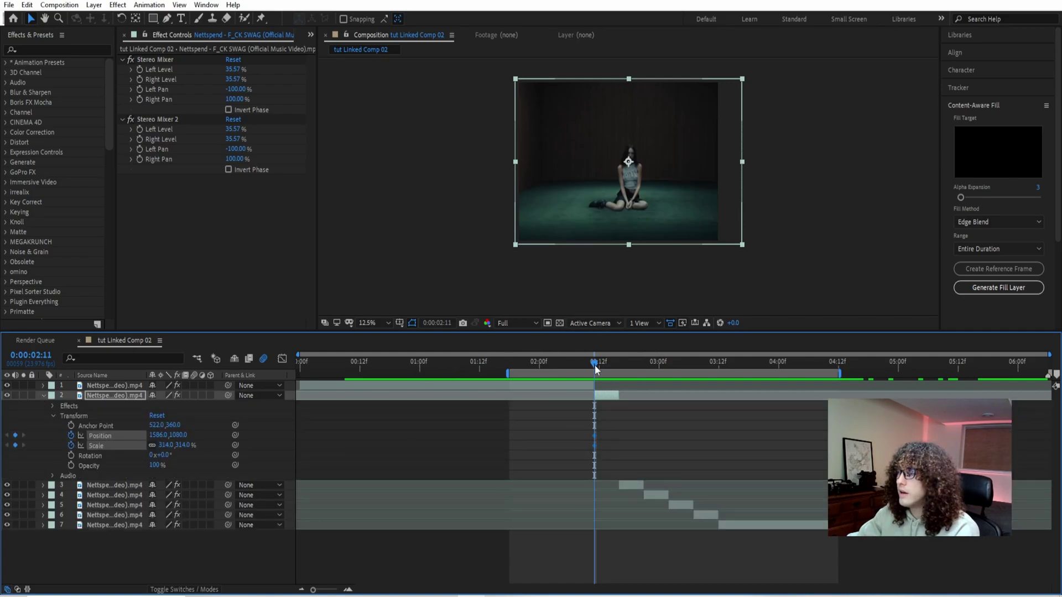
# A few frames later, zoom layer 2 to 445% and nudge it slightly left
pyautogui.moveTo(595, 365); pyautogui.dragTo(614, 370)
pyautogui.click(210, 468)
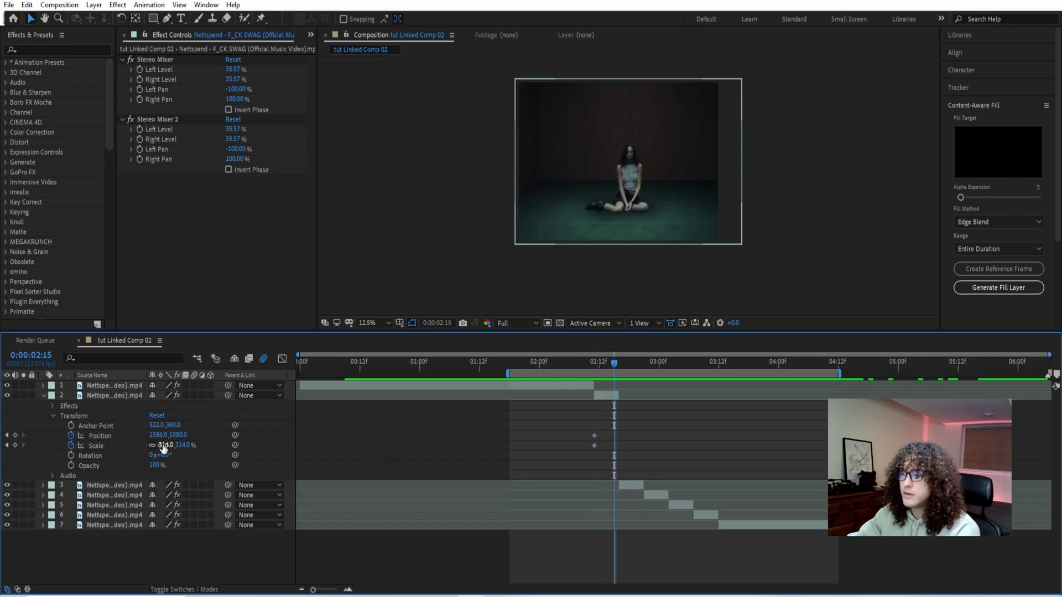
pyautogui.moveTo(166, 445); pyautogui.dragTo(235, 454)
pyautogui.moveTo(633, 221); pyautogui.dragTo(625, 221)
pyautogui.moveTo(657, 172); pyautogui.dragTo(654, 173)
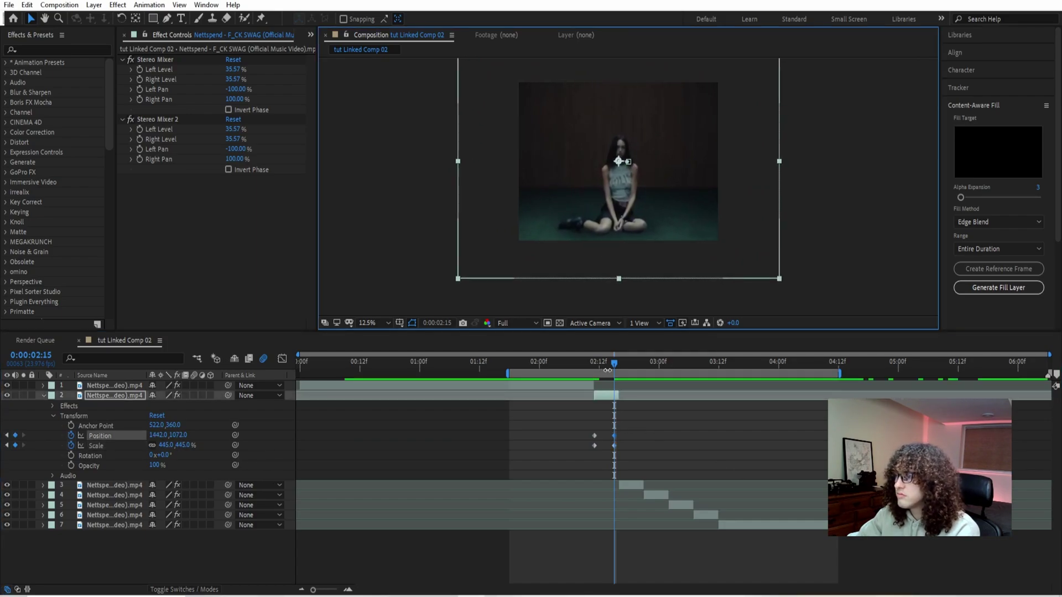
pyautogui.moveTo(611, 366); pyautogui.dragTo(593, 369)
pyautogui.click(603, 380)
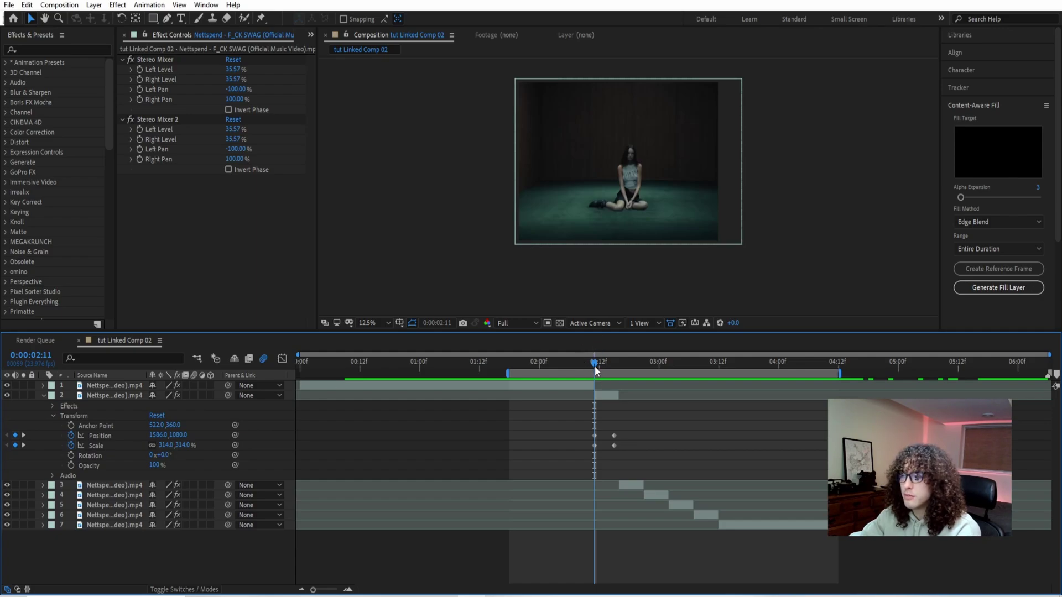
# Delete layer 2's later zoom keyframes, leaving the 314% starting keys at 02:11
pyautogui.moveTo(596, 370)
pyautogui.mouseDown()
pyautogui.moveTo(612, 373)
pyautogui.moveTo(593, 381)
pyautogui.moveTo(592, 364)
pyautogui.moveTo(591, 385)
pyautogui.mouseUp()
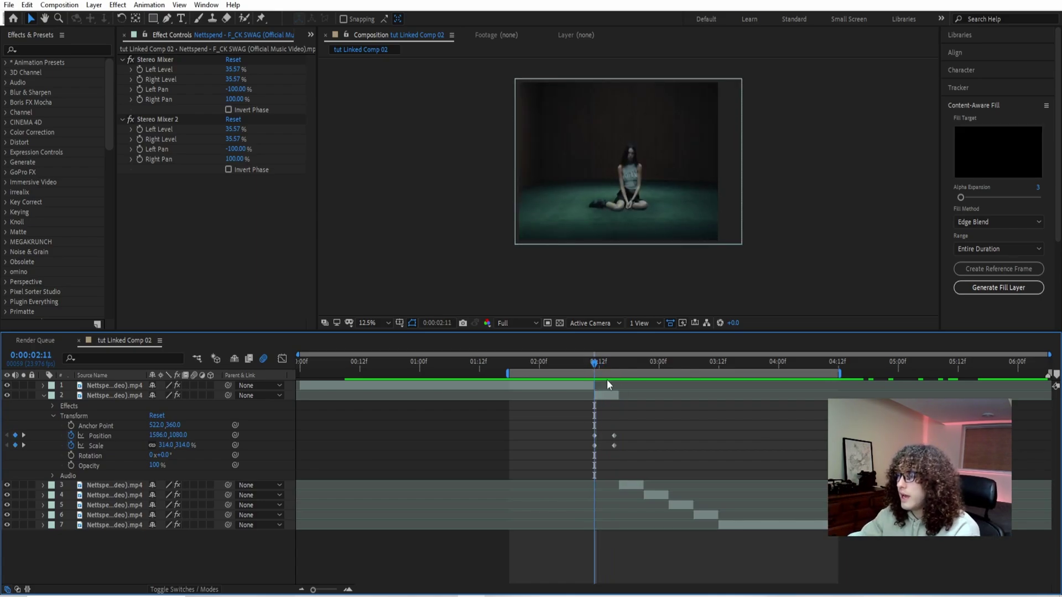
pyautogui.moveTo(605, 385); pyautogui.dragTo(608, 449)
pyautogui.press('Delete')
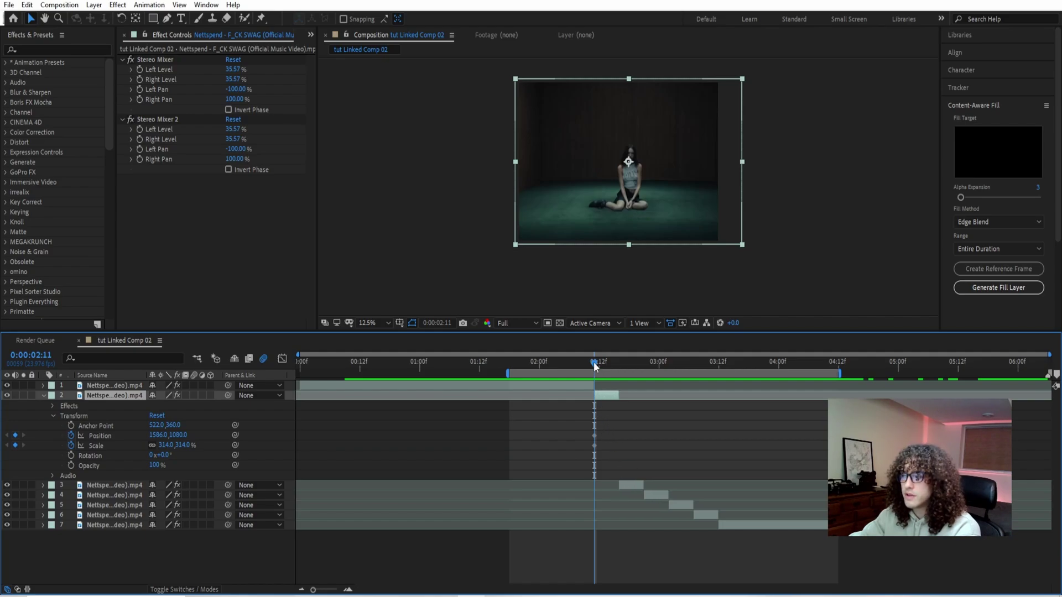
# At 02:15, set layer 2's Scale to 354% and Position X to 1485
pyautogui.moveTo(595, 366); pyautogui.dragTo(613, 367)
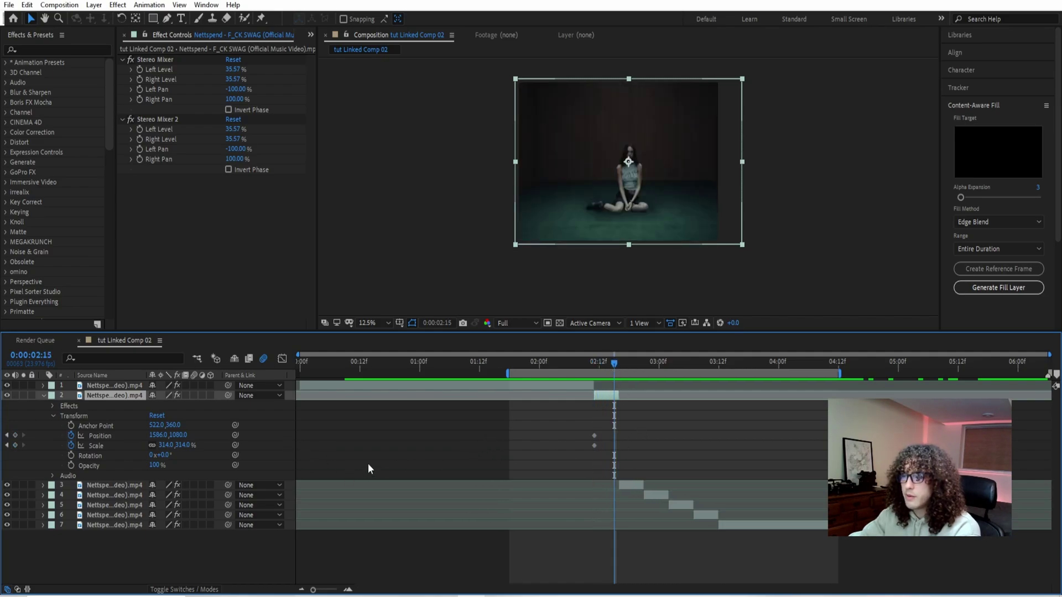
pyautogui.click(166, 445)
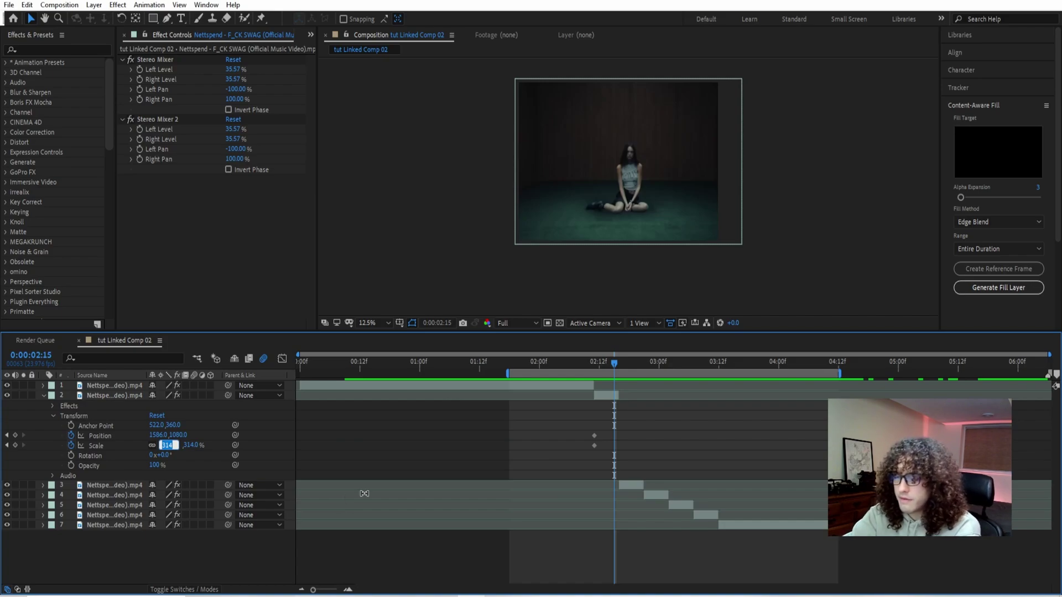
pyautogui.write('3')
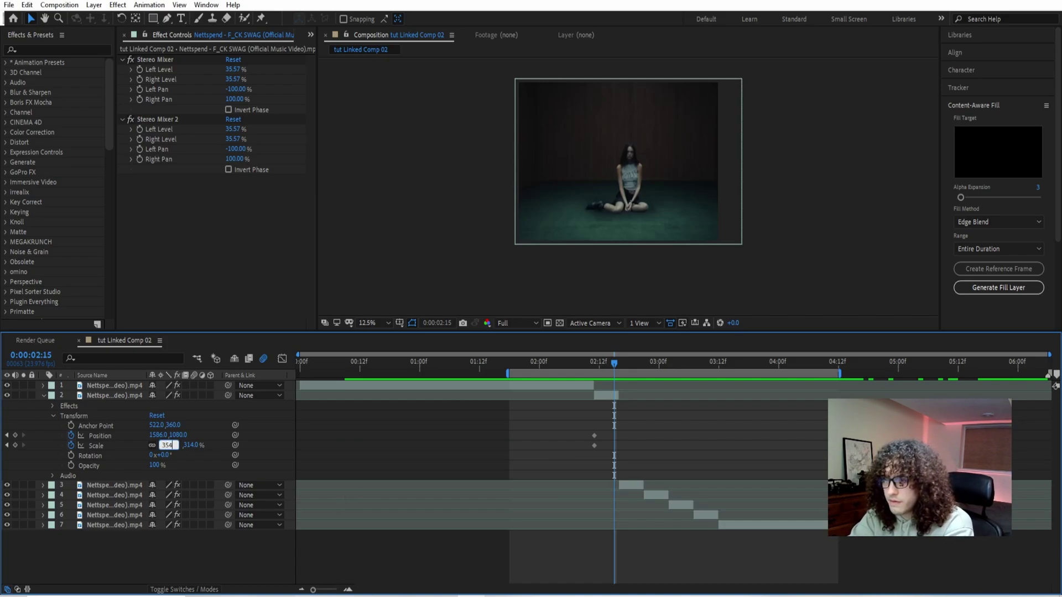
pyautogui.press('Return')
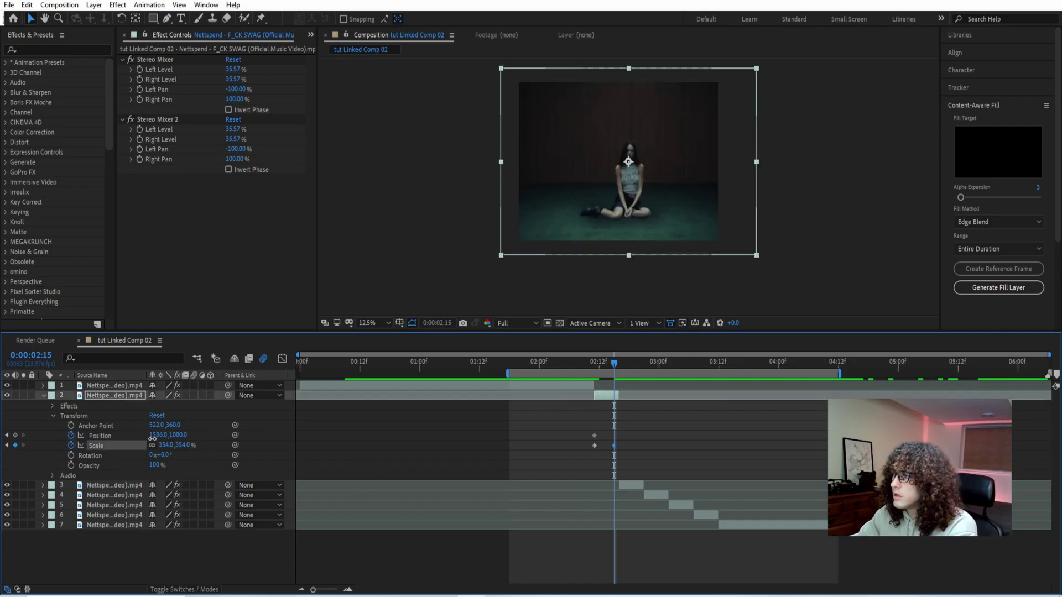
pyautogui.moveTo(152, 435); pyautogui.dragTo(97, 435)
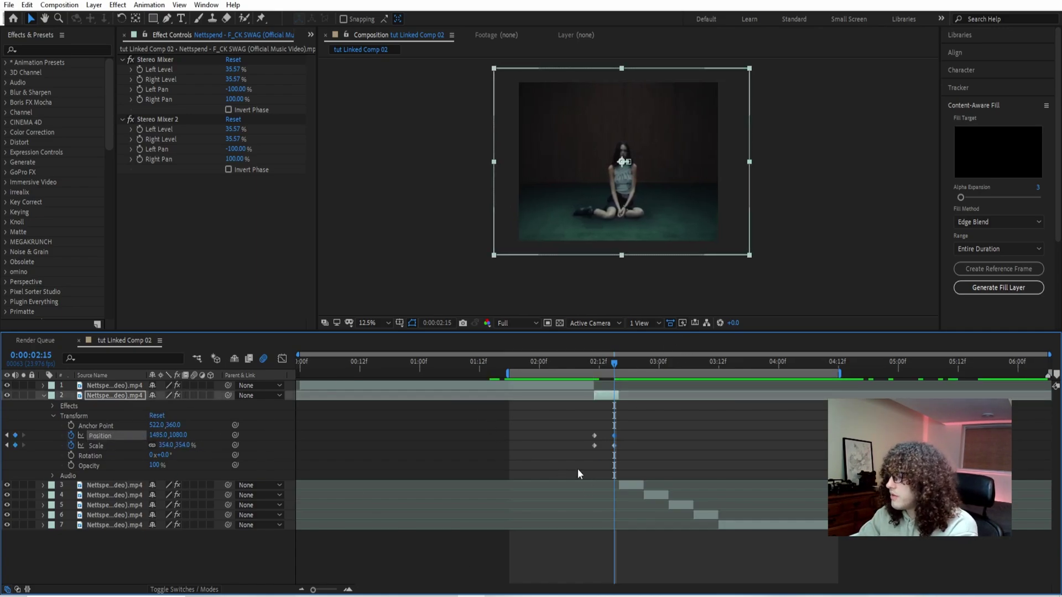
pyautogui.moveTo(593, 465); pyautogui.dragTo(619, 448)
# At 02:11, shift layer 2's starting Position X to 1461
pyautogui.moveTo(613, 364)
pyautogui.mouseDown()
pyautogui.moveTo(589, 368)
pyautogui.moveTo(612, 371)
pyautogui.moveTo(598, 379)
pyautogui.mouseUp()
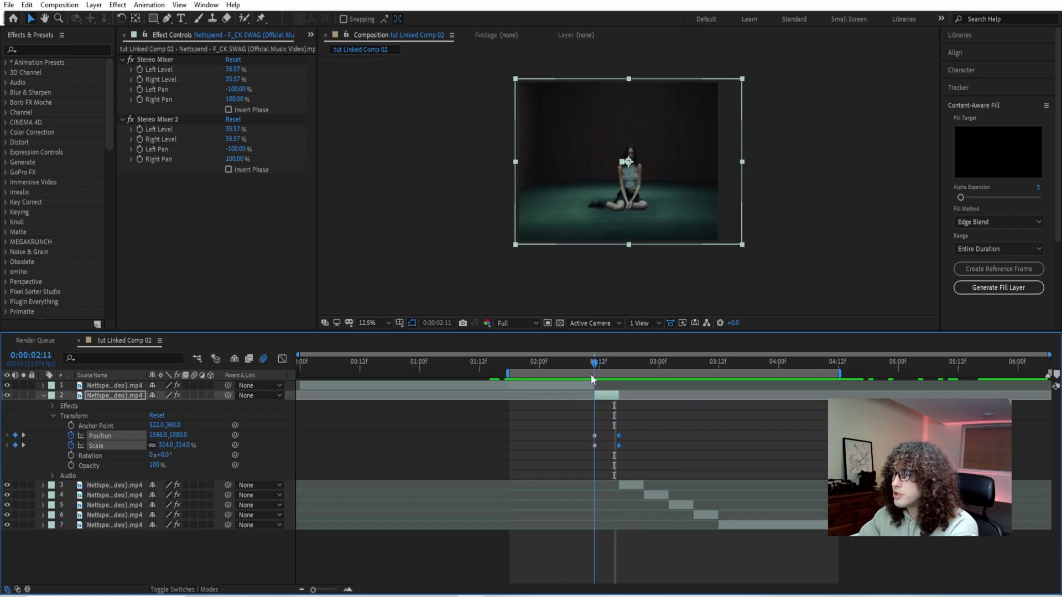
pyautogui.click(592, 374)
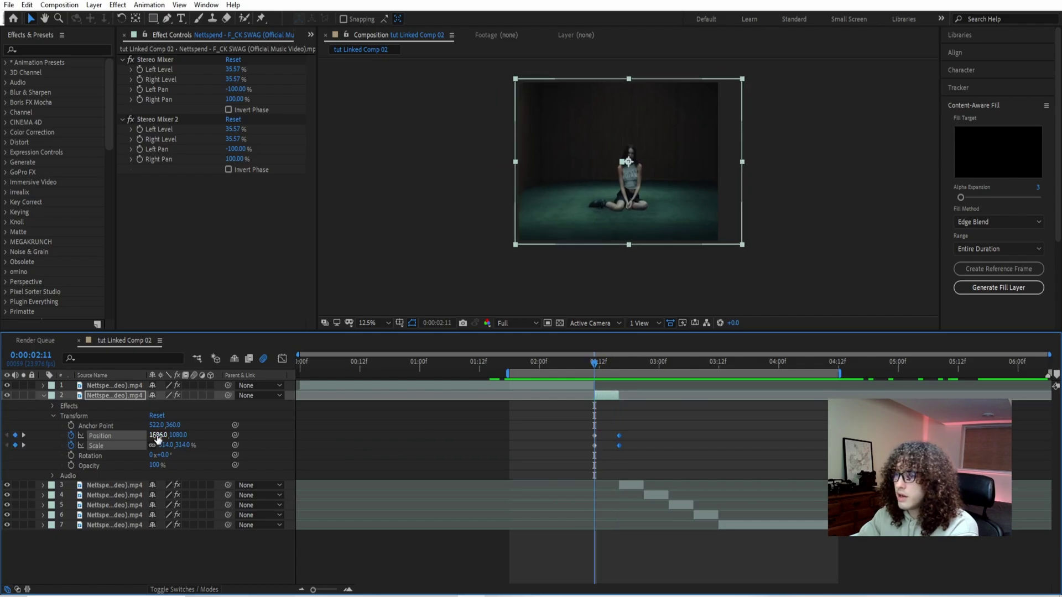
pyautogui.moveTo(160, 435); pyautogui.dragTo(136, 435)
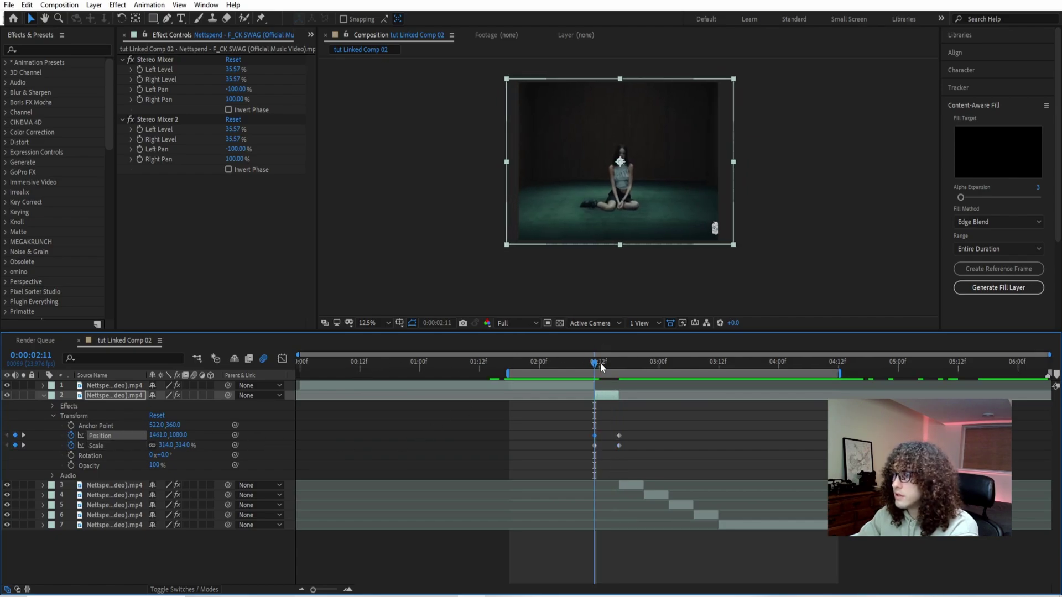
pyautogui.moveTo(593, 369)
pyautogui.mouseDown()
pyautogui.moveTo(619, 365)
pyautogui.moveTo(595, 370)
pyautogui.mouseUp()
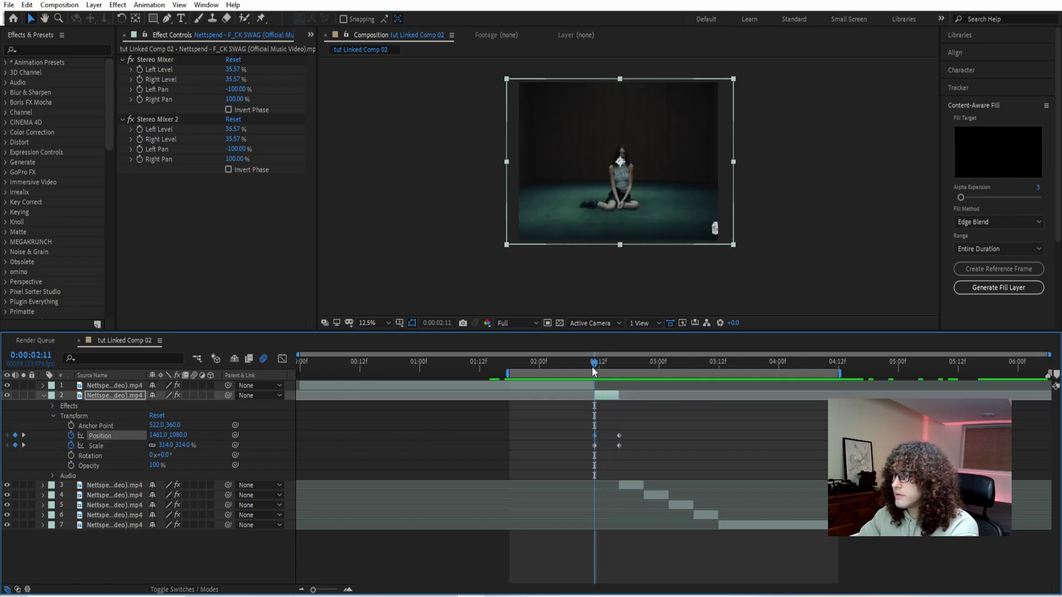
# Enable motion blur on layer 2 and for the whole composition, previewing the result
pyautogui.click(187, 396)
pyautogui.click(186, 396)
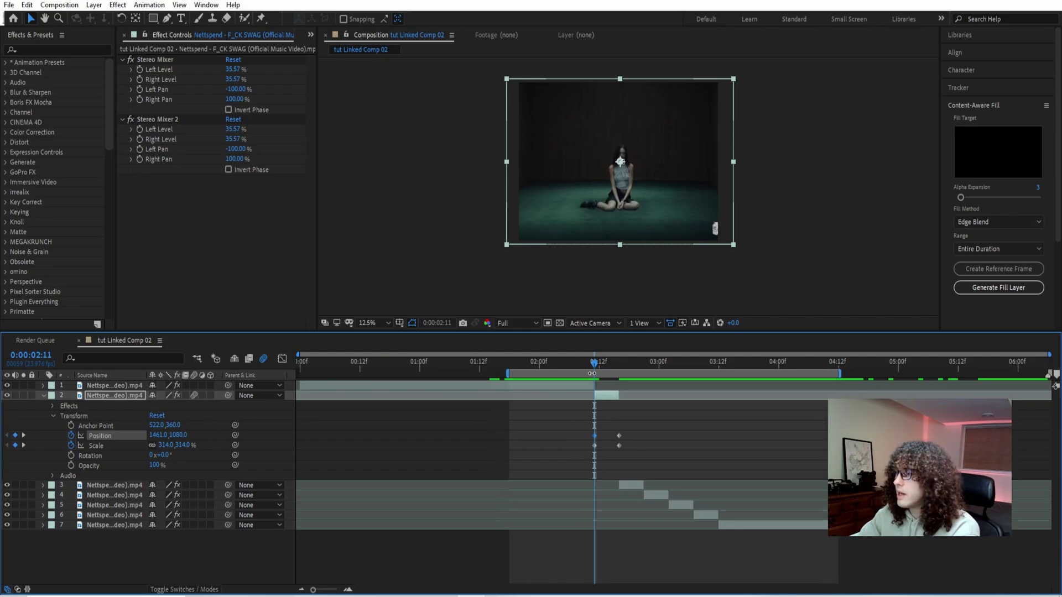
pyautogui.moveTo(594, 365)
pyautogui.mouseDown()
pyautogui.moveTo(569, 365)
pyautogui.moveTo(594, 366)
pyautogui.mouseUp()
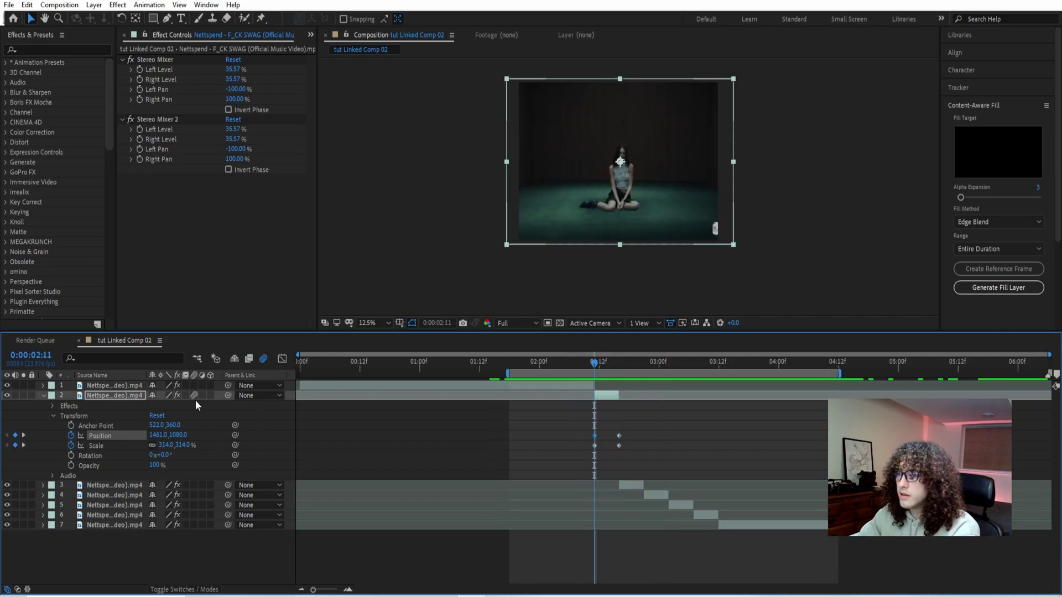
pyautogui.press('space')
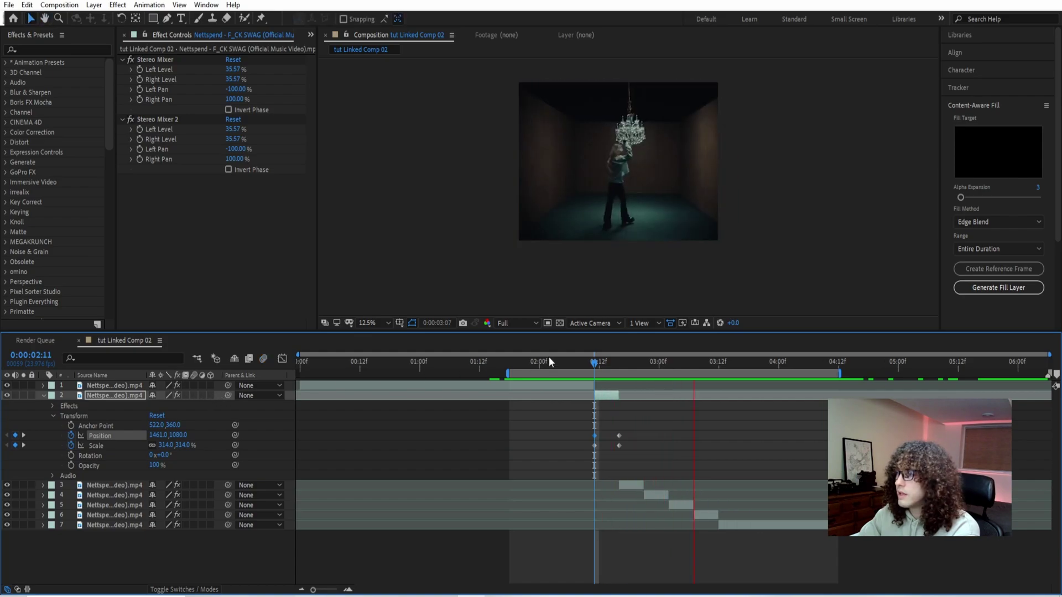
pyautogui.click(555, 364)
pyautogui.moveTo(557, 364); pyautogui.dragTo(564, 364)
pyautogui.click(194, 395)
pyautogui.press('space')
pyautogui.click(264, 359)
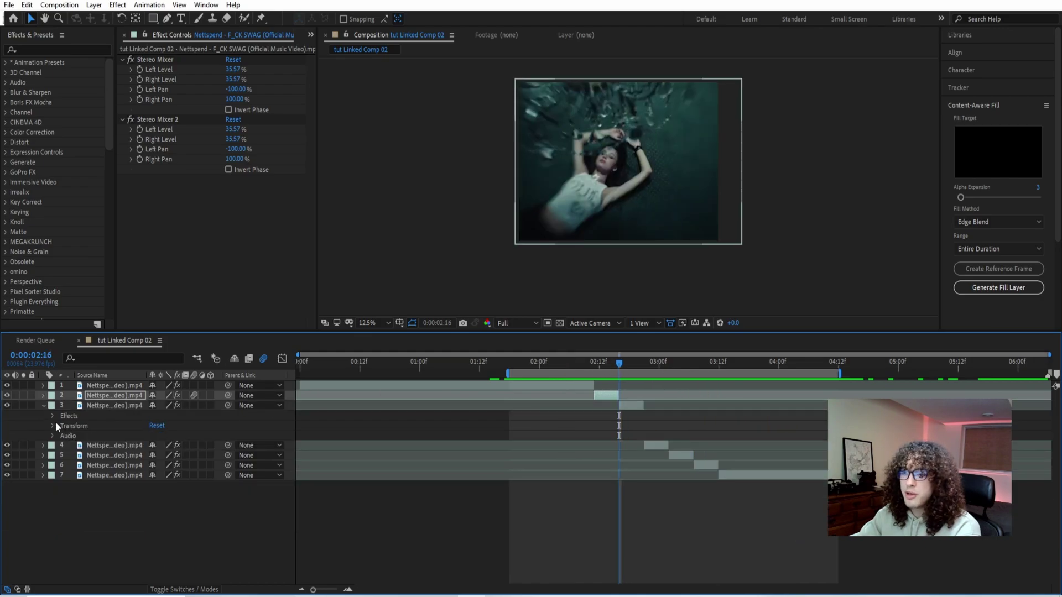
# Keyframe layer 3 from 314% at X 1586 (02:16) to 354% at X 1657 (02:20)
pyautogui.click(52, 427)
pyautogui.click(70, 445)
pyautogui.click(70, 455)
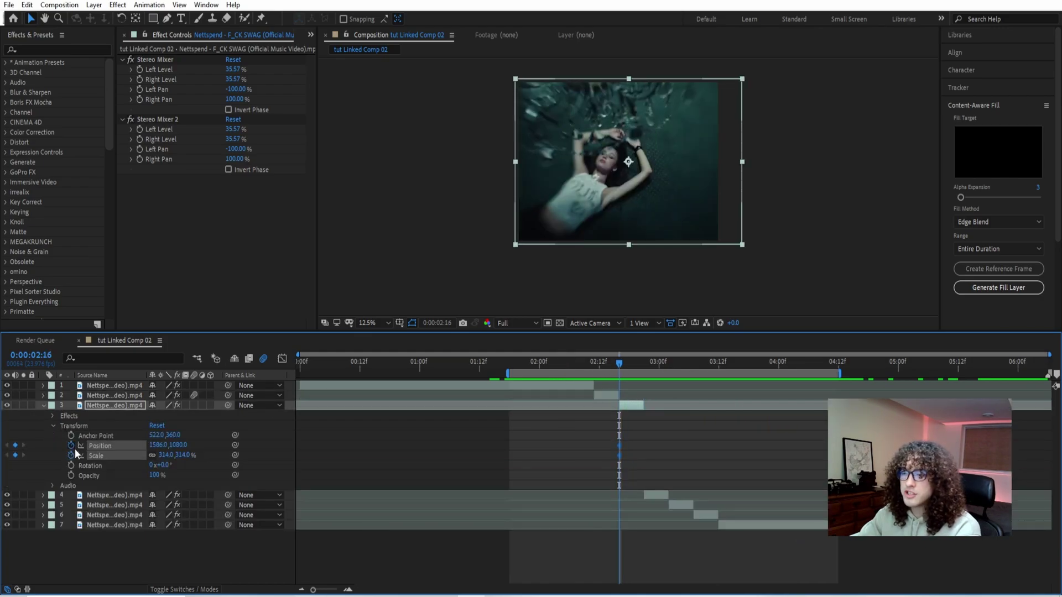
pyautogui.moveTo(620, 365); pyautogui.dragTo(640, 366)
pyautogui.click(165, 455)
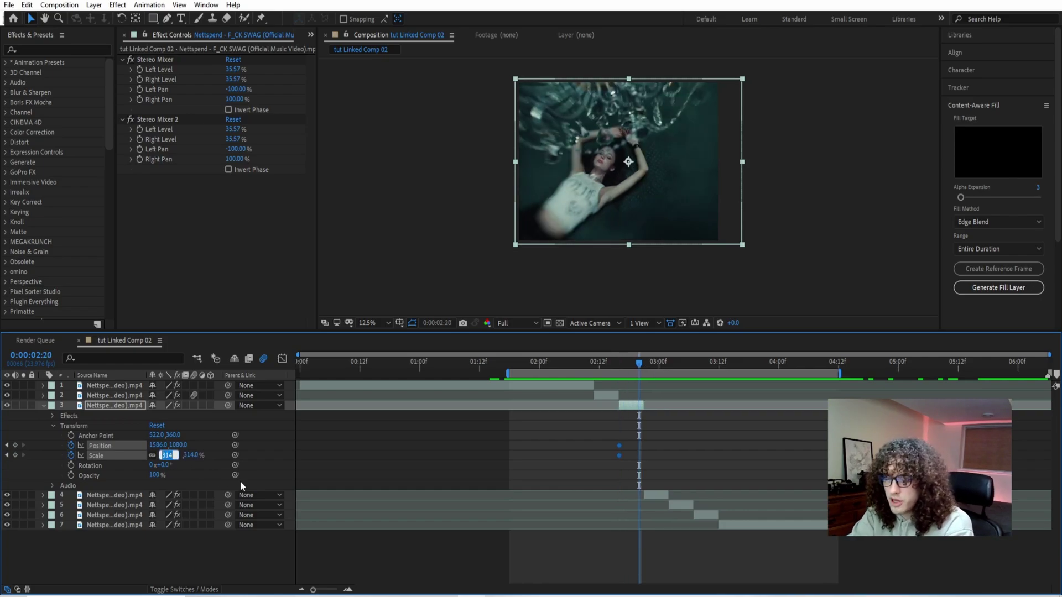
pyautogui.write('354')
pyautogui.press('Return')
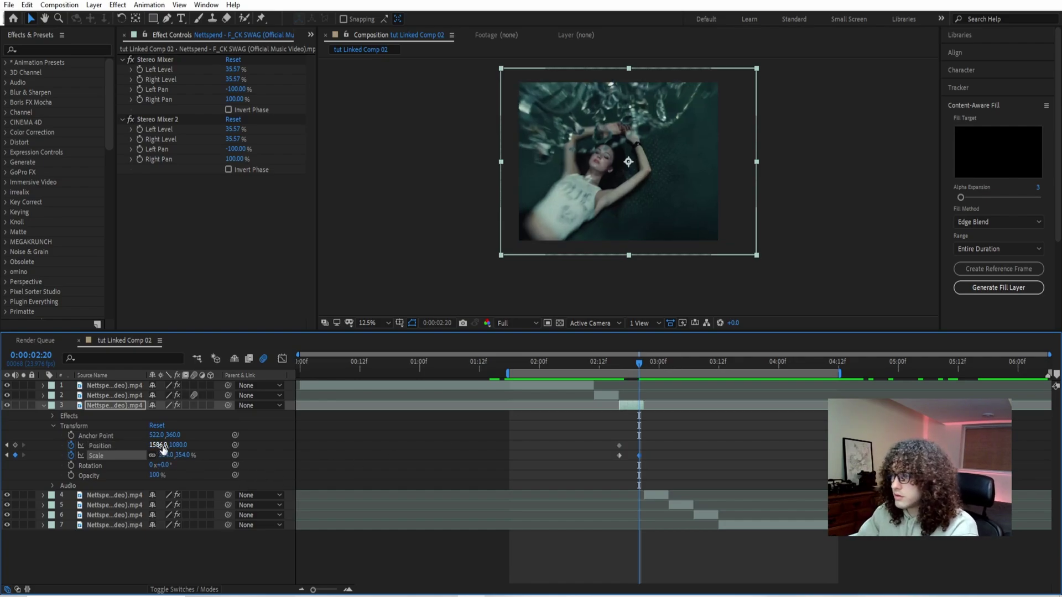
pyautogui.moveTo(167, 445); pyautogui.dragTo(208, 445)
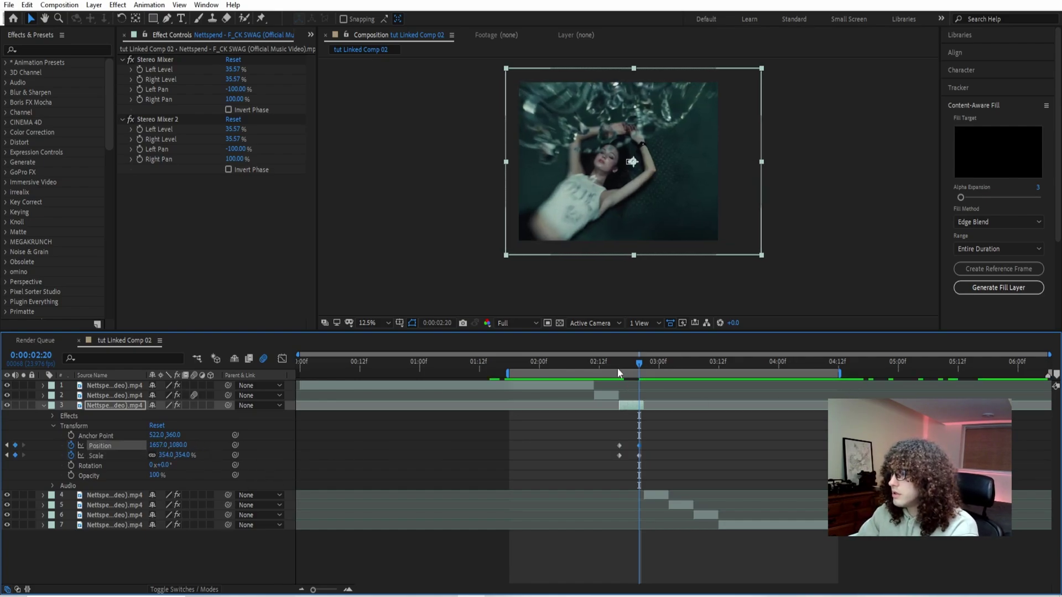
pyautogui.moveTo(616, 366); pyautogui.dragTo(644, 370)
# Expand layer 4's Transform and select all of layer 3's zoom keyframes
pyautogui.click(44, 405)
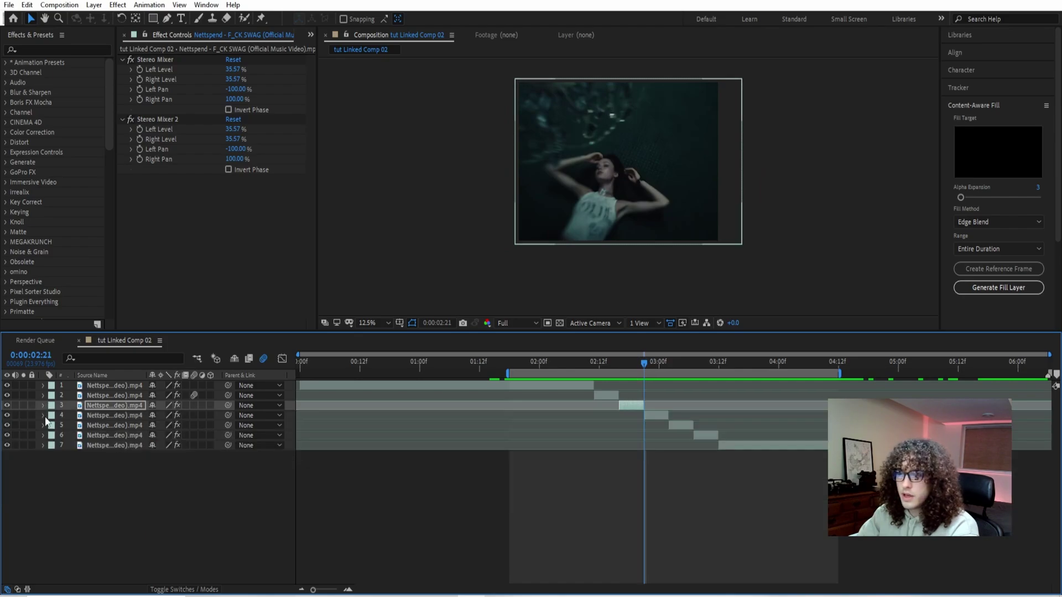
pyautogui.click(44, 415)
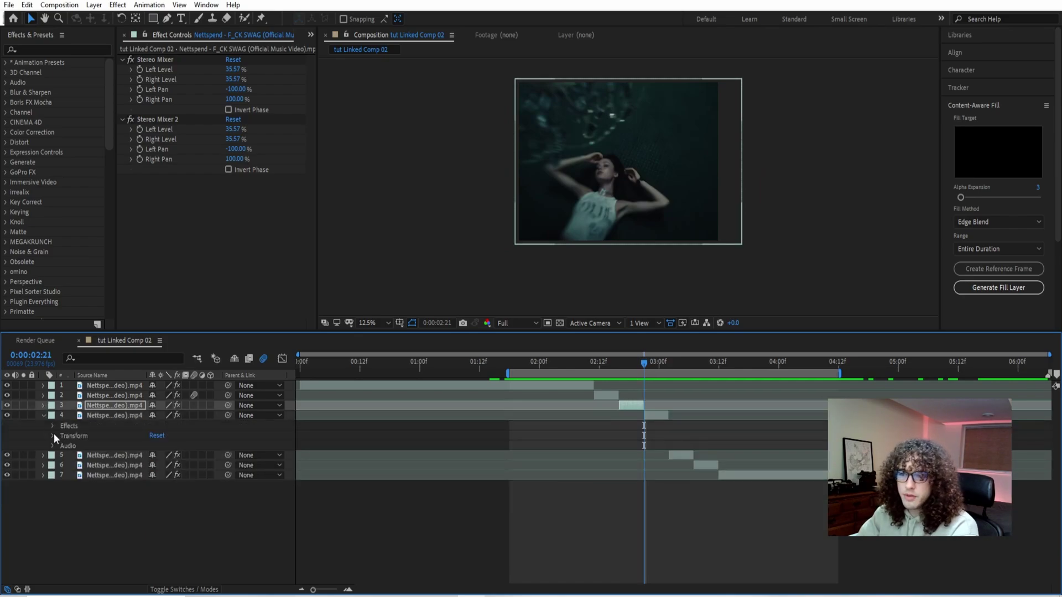
pyautogui.click(53, 436)
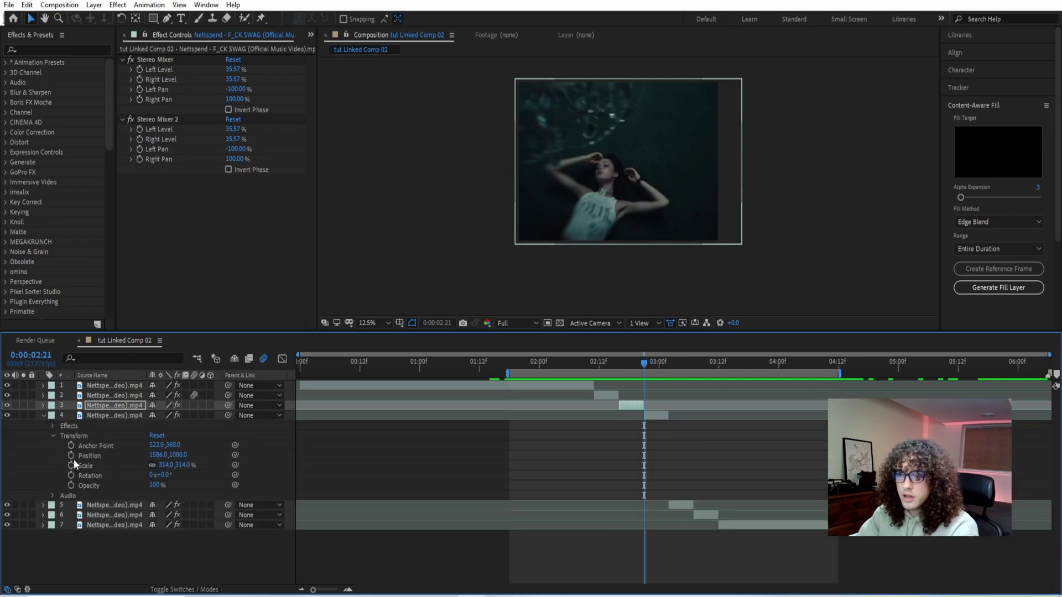
pyautogui.click(44, 405)
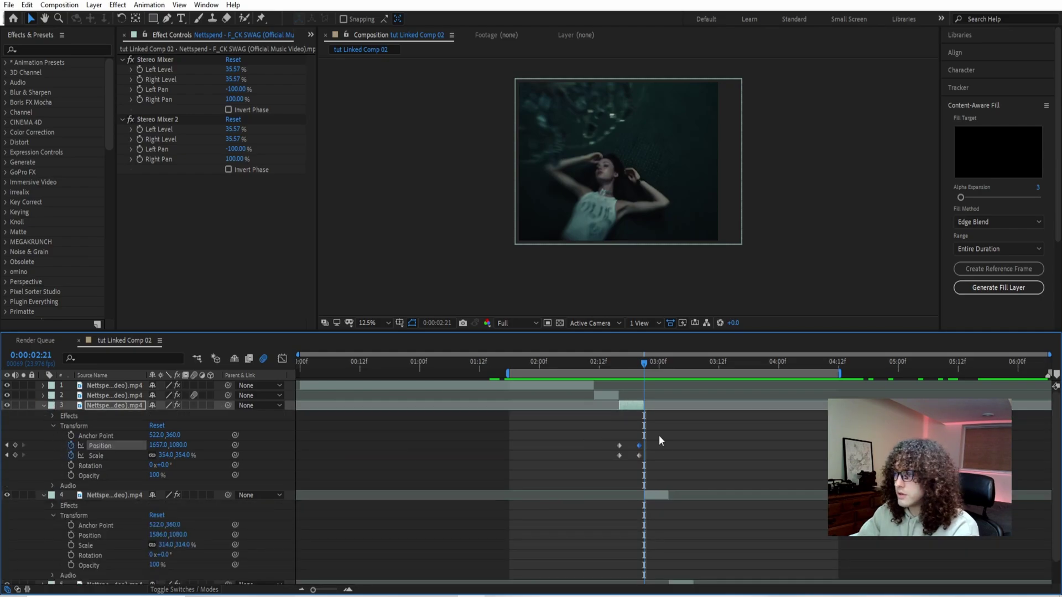
pyautogui.moveTo(605, 435); pyautogui.dragTo(662, 473)
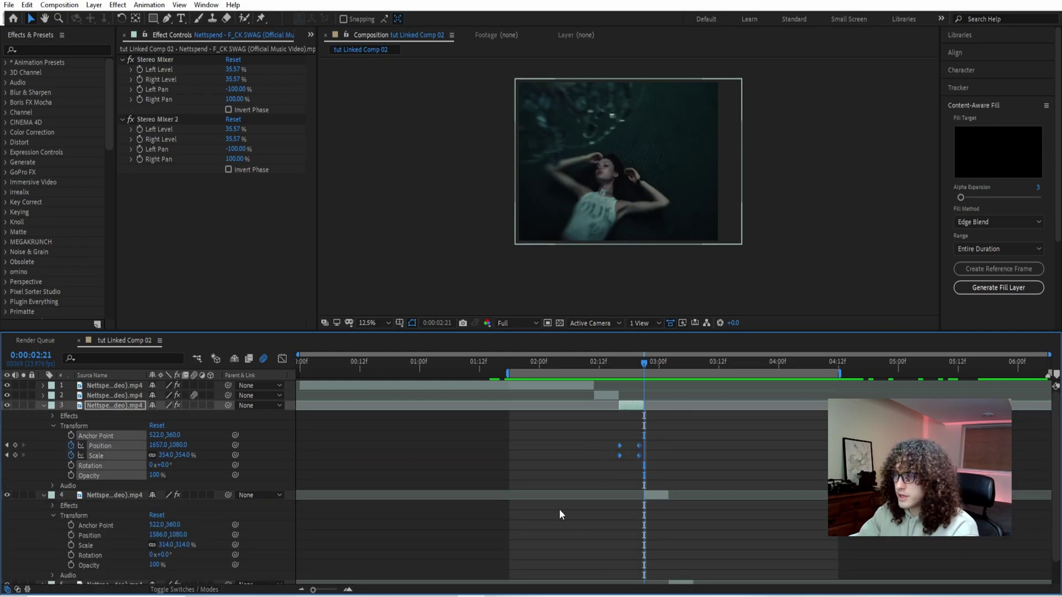
# Paste the zoom keyframes onto layer 4 at the current time
pyautogui.click(661, 494)
pyautogui.scroll(-1, 686, 472)
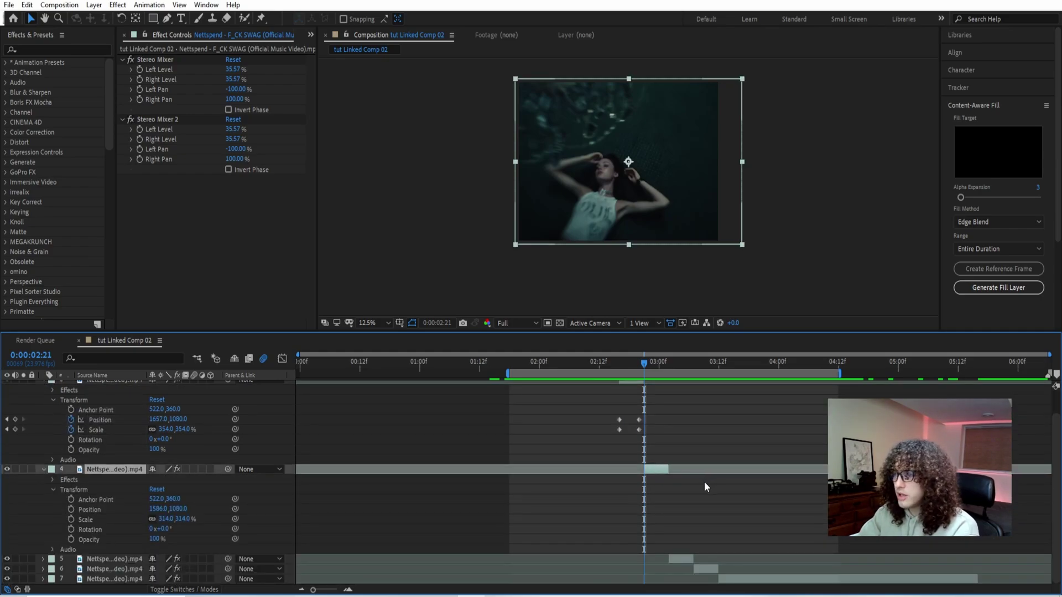
pyautogui.hotkey('ctrl', 'v')
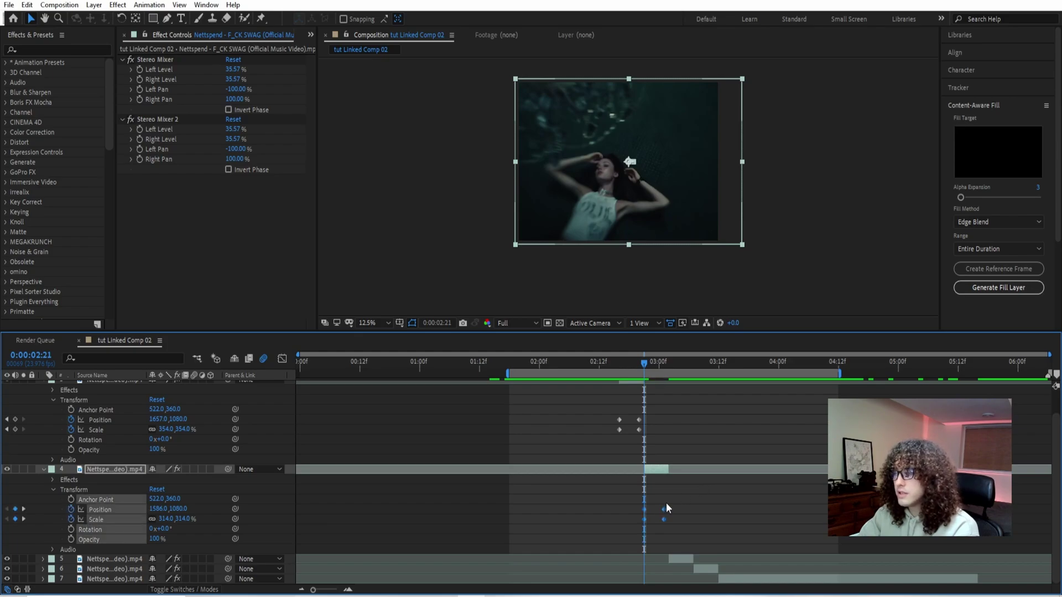
pyautogui.scroll(1, 652, 425)
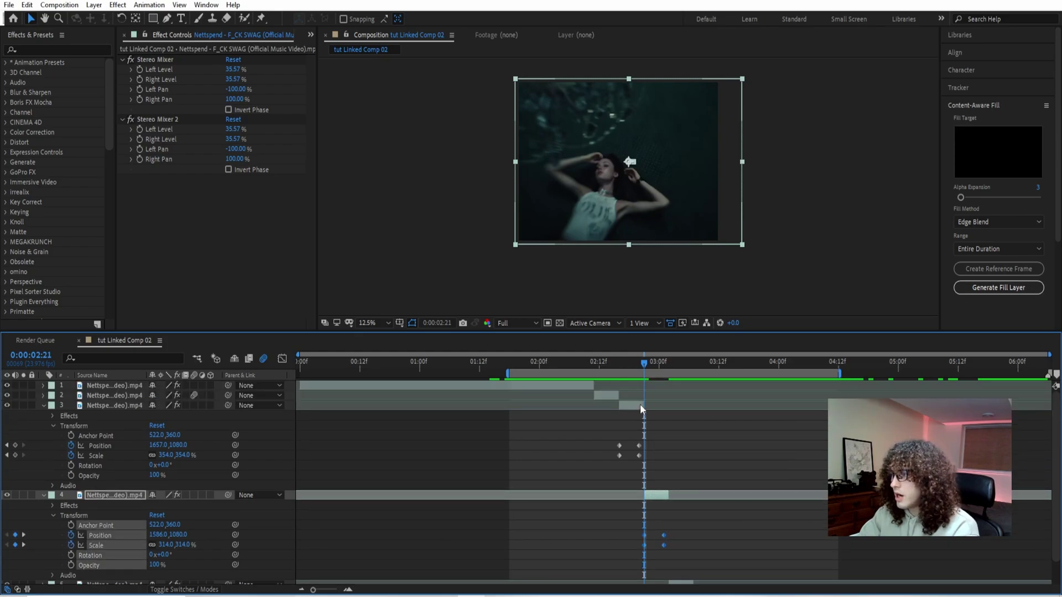
pyautogui.click(641, 408)
pyautogui.moveTo(629, 437); pyautogui.dragTo(647, 456)
# Shift layer 4's keyframes to its clip start, ending at 354% and 1657,1080
pyautogui.click(689, 466)
pyautogui.press('k')
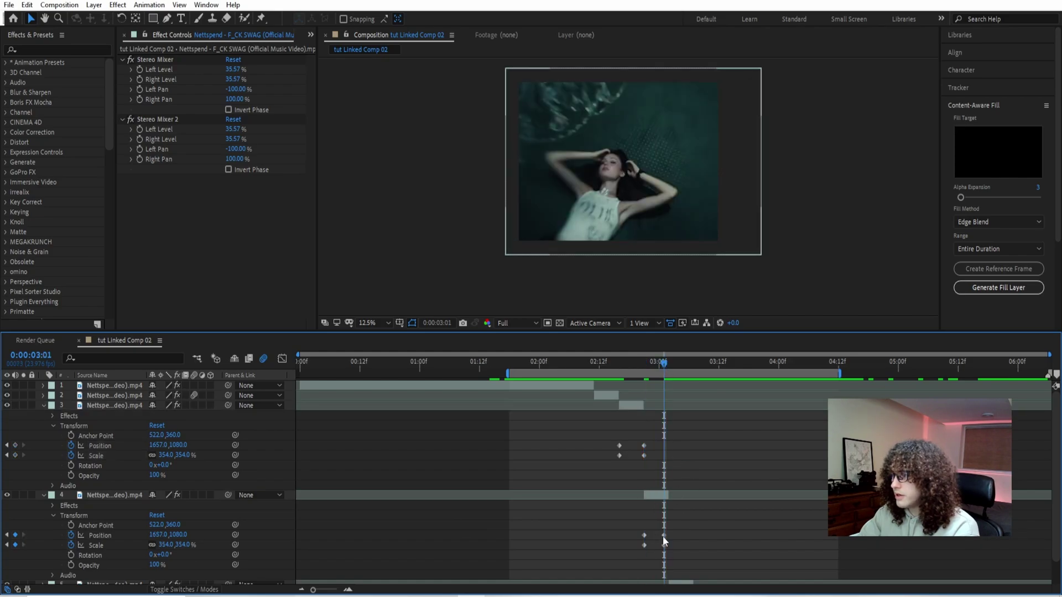
pyautogui.moveTo(667, 545); pyautogui.dragTo(661, 542)
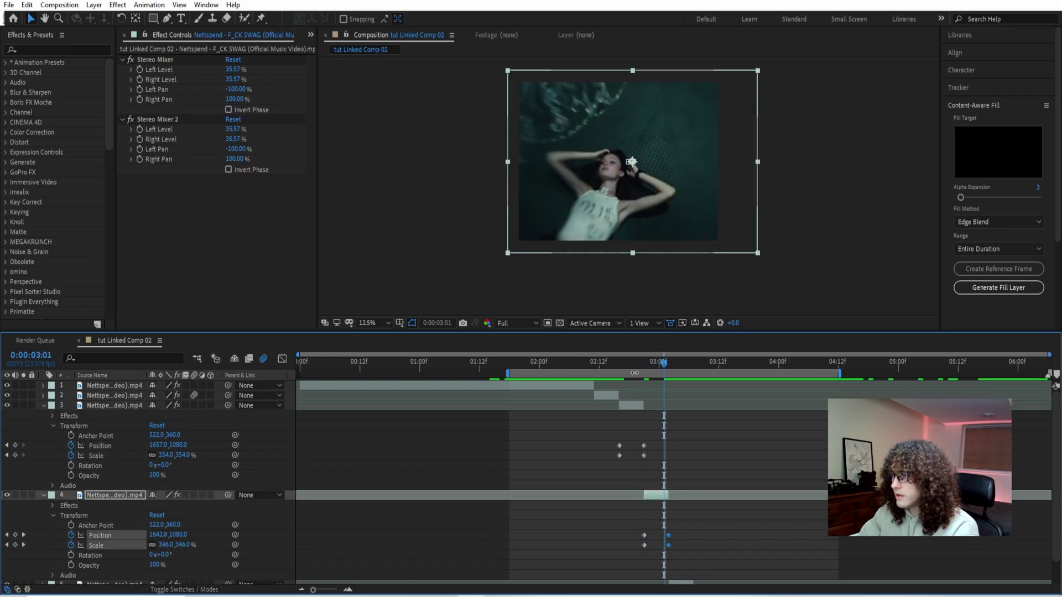
pyautogui.press('pagedown')
pyautogui.click(44, 415)
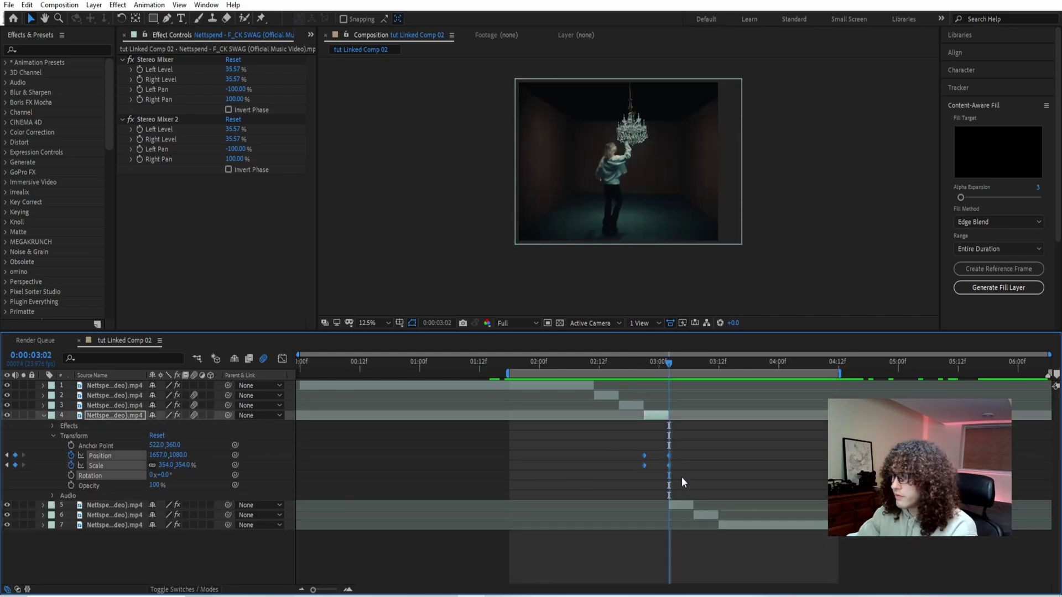
pyautogui.click(683, 505)
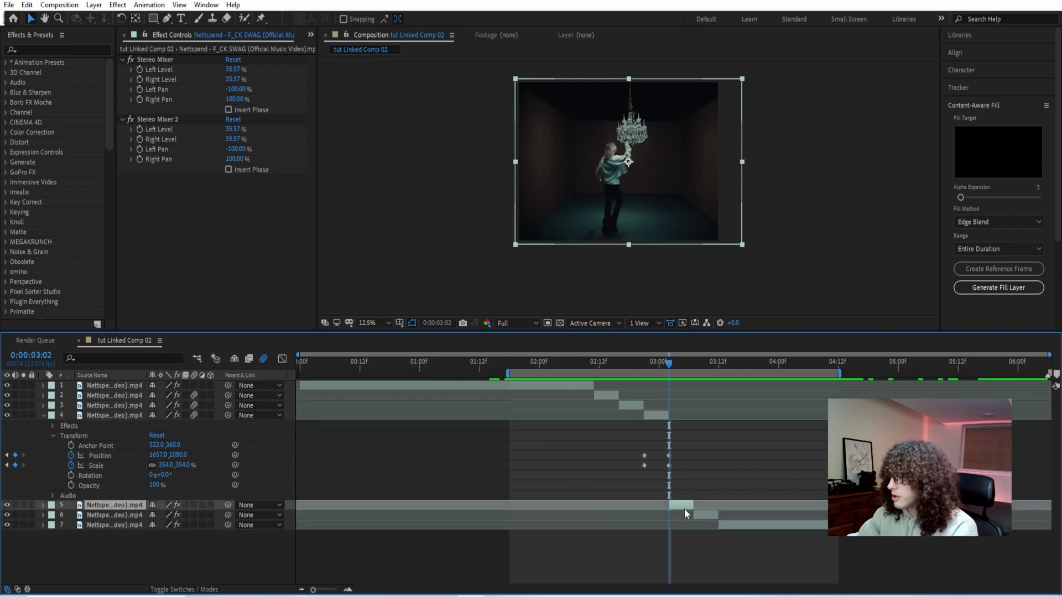
pyautogui.click(703, 515)
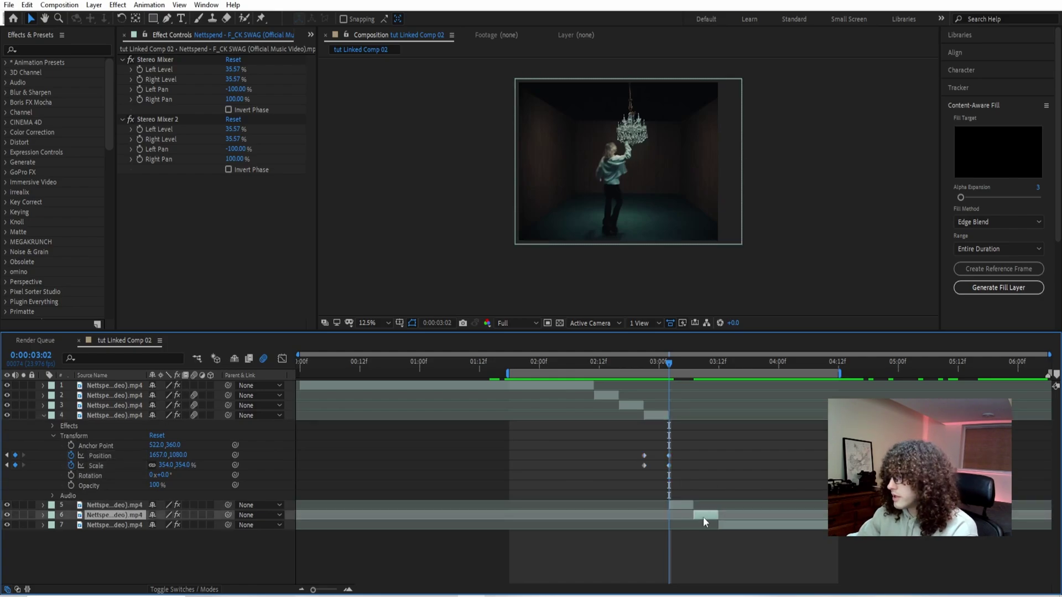
pyautogui.click(693, 365)
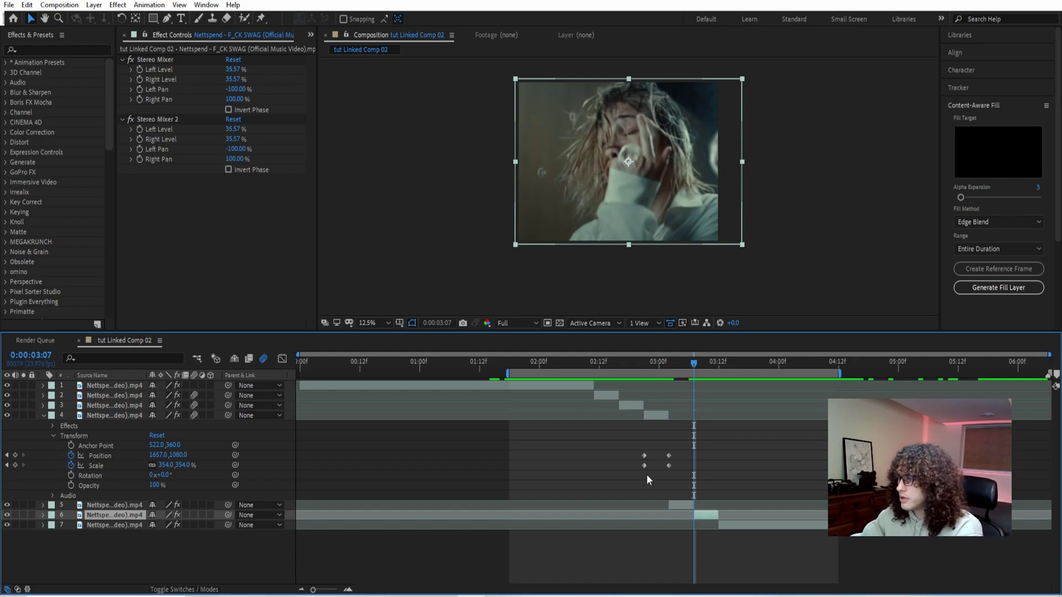
pyautogui.click(698, 518)
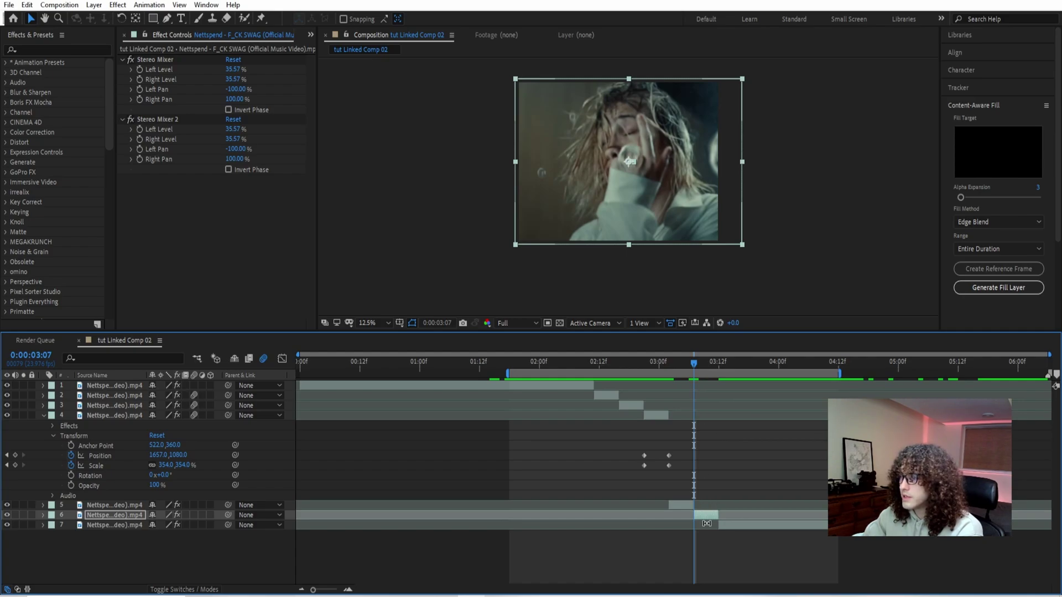
pyautogui.click(42, 415)
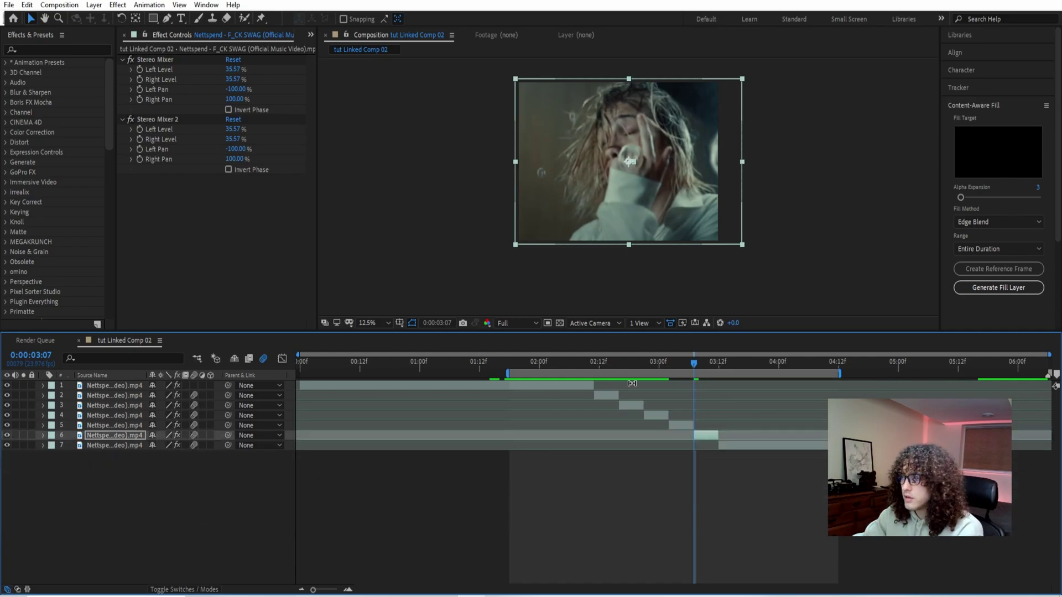
pyautogui.click(165, 490)
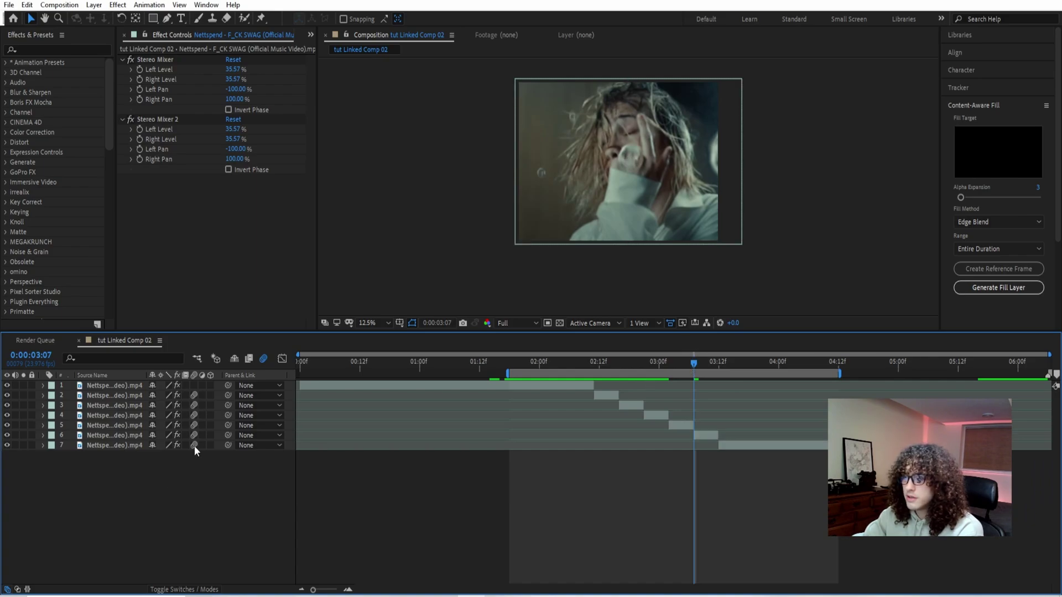
pyautogui.click(538, 365)
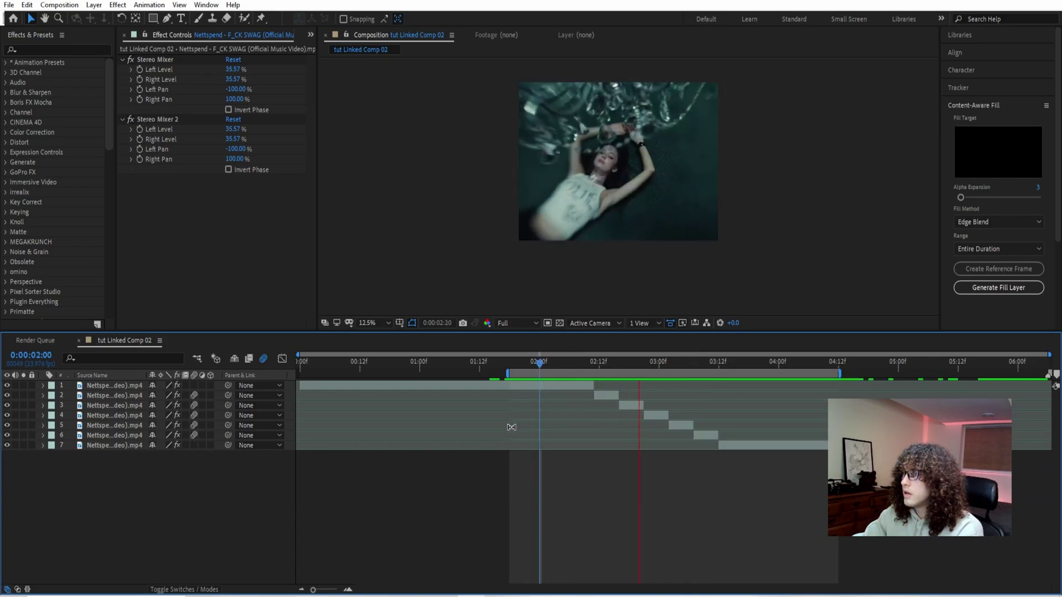
pyautogui.click(545, 365)
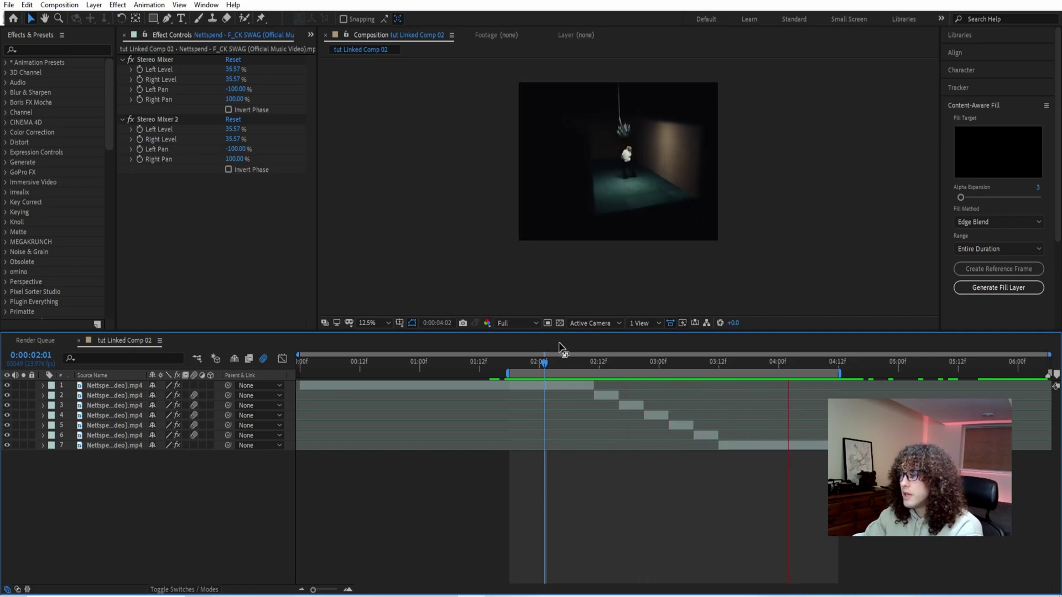
pyautogui.click(545, 366)
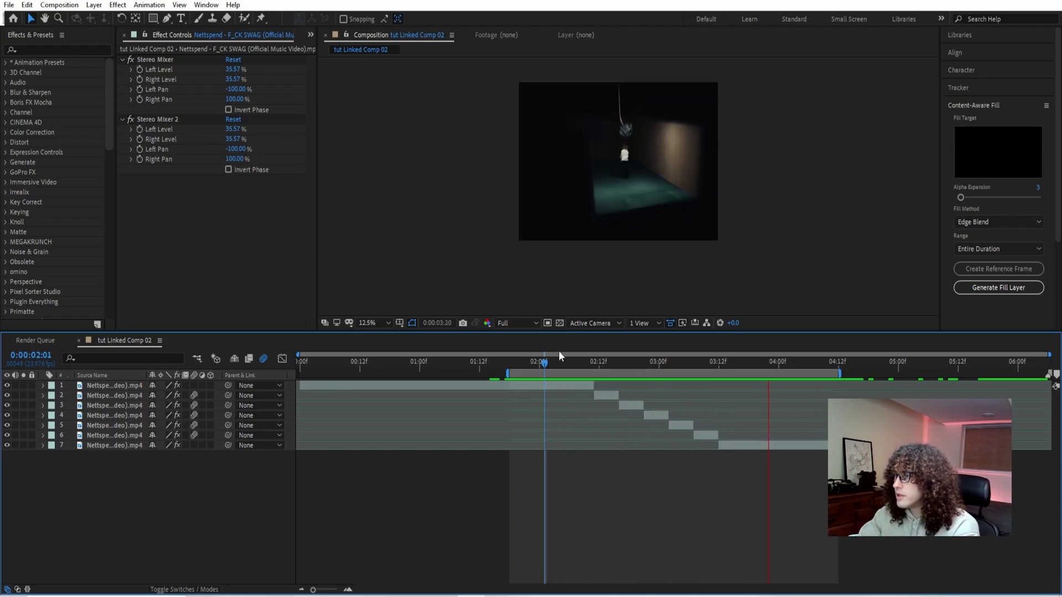
# Add a new adjustment layer at 02:10 and split it at the current time
pyautogui.press('space')
pyautogui.click(591, 363)
pyautogui.rightClick(605, 479)
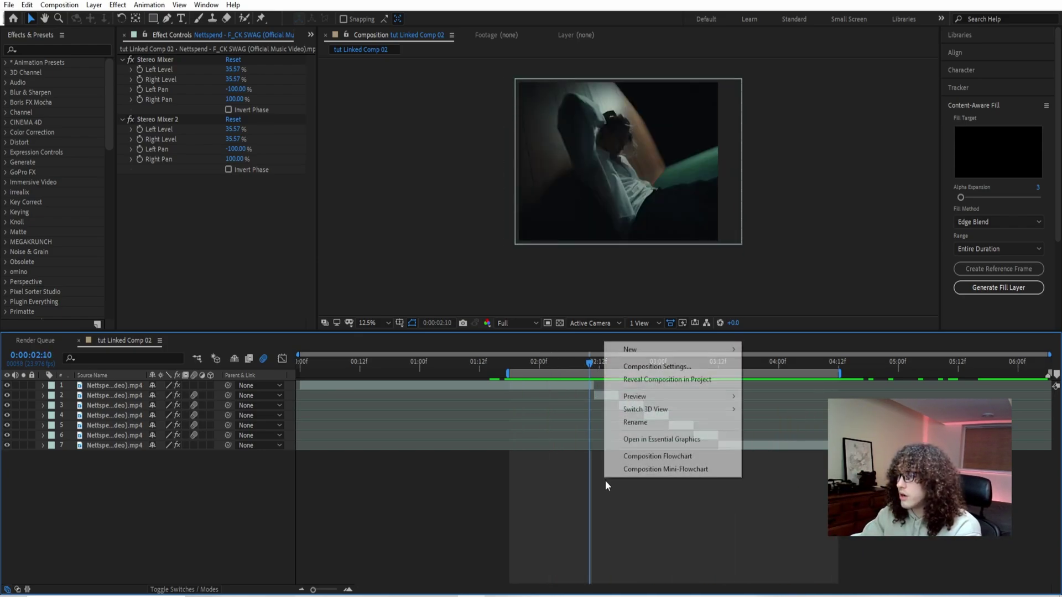
pyautogui.moveTo(639, 351)
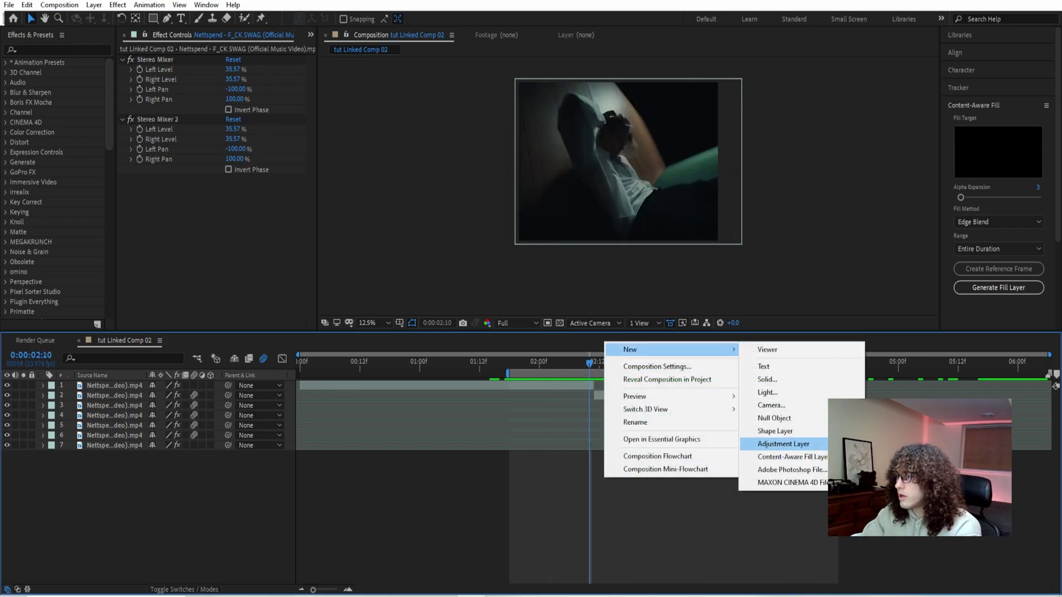
pyautogui.click(791, 444)
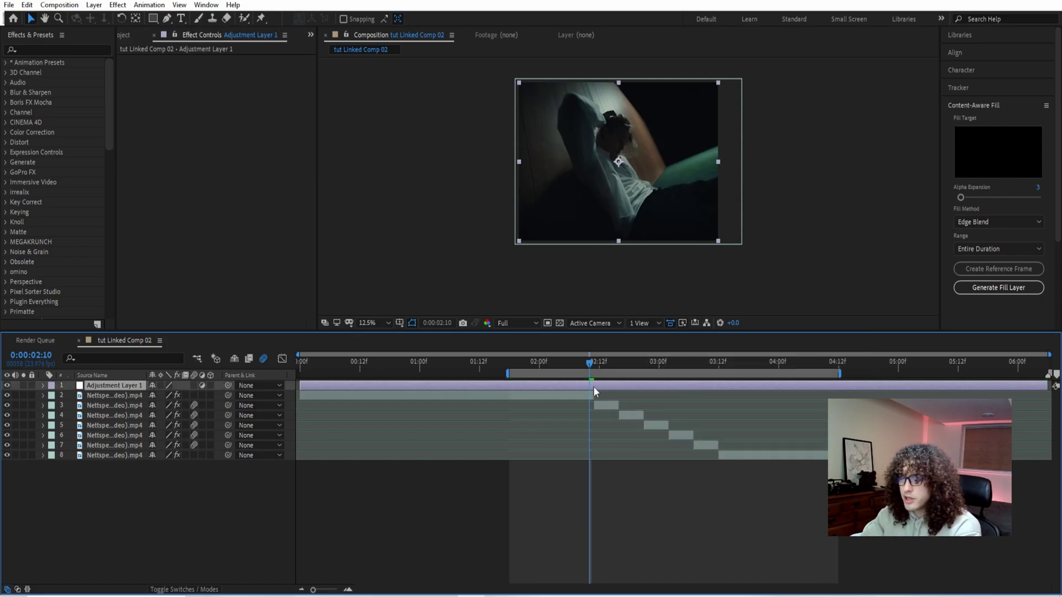
pyautogui.hotkey('ctrl', 'shift', 'd')
pyautogui.rightClick(578, 507)
pyautogui.click(726, 535)
# Delete the duplicate adjustment layer created by the split
pyautogui.rightClick(631, 483)
pyautogui.moveTo(664, 359)
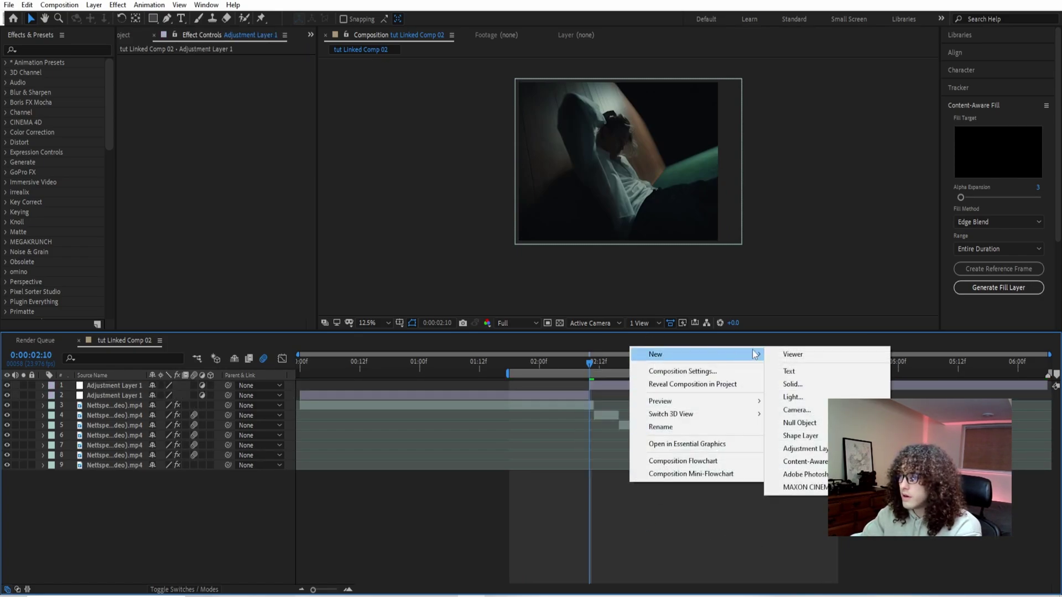
pyautogui.click(579, 388)
pyautogui.press('pageup')
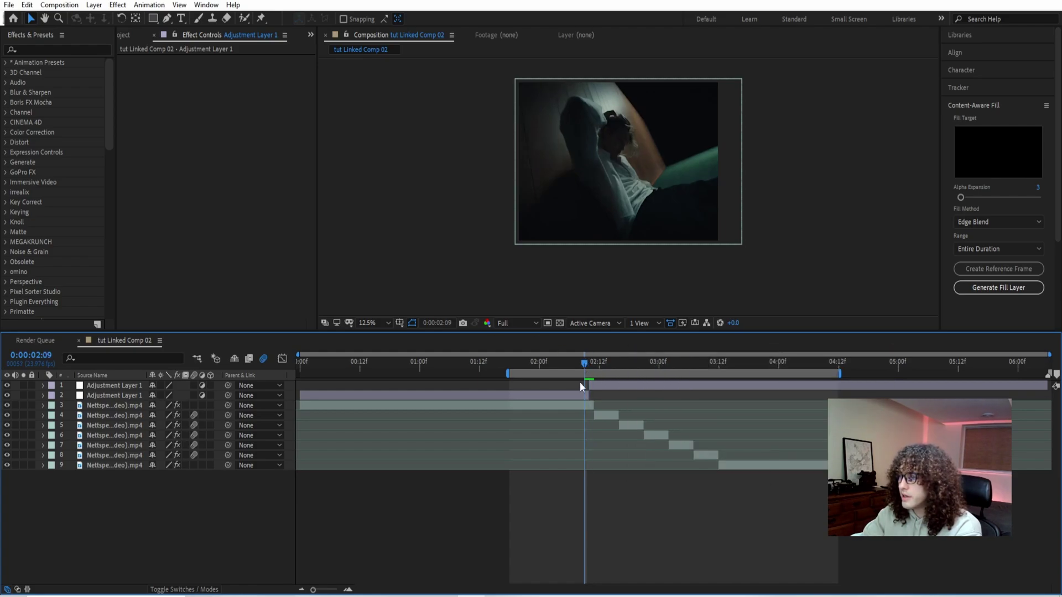
pyautogui.click(581, 392)
pyautogui.press('Delete')
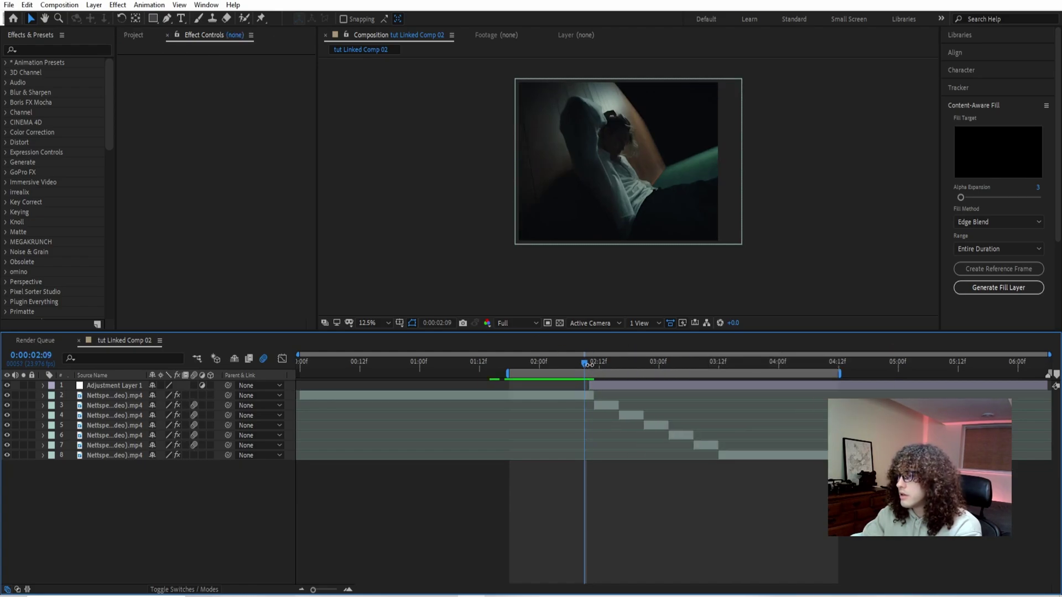
# Trim Adjustment Layer 1 to run from 02:11 to 03:12, then reselect it
pyautogui.click(593, 366)
pyautogui.click(592, 385)
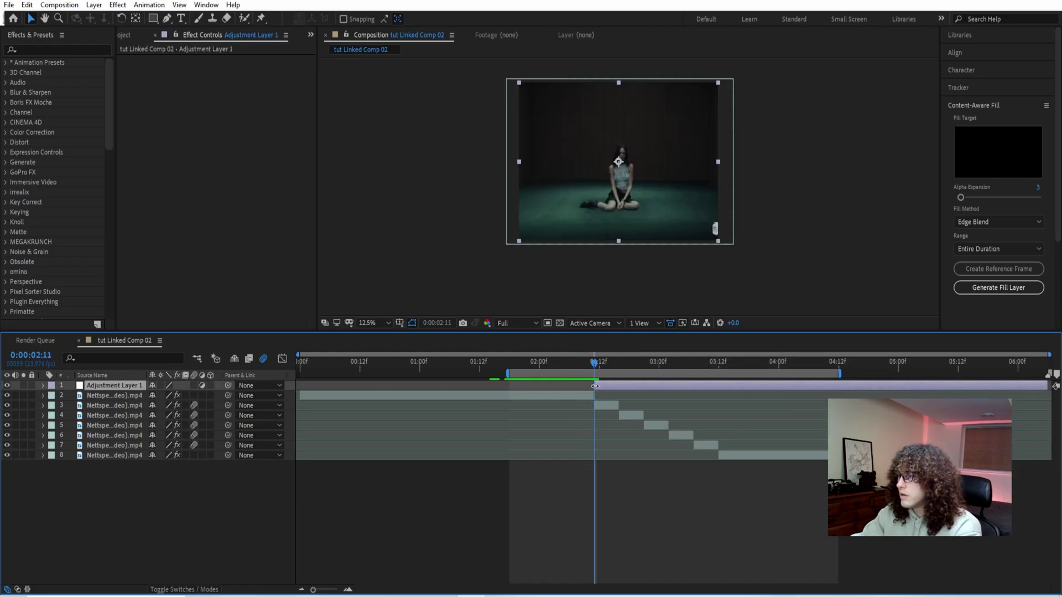
pyautogui.moveTo(637, 368); pyautogui.dragTo(720, 382)
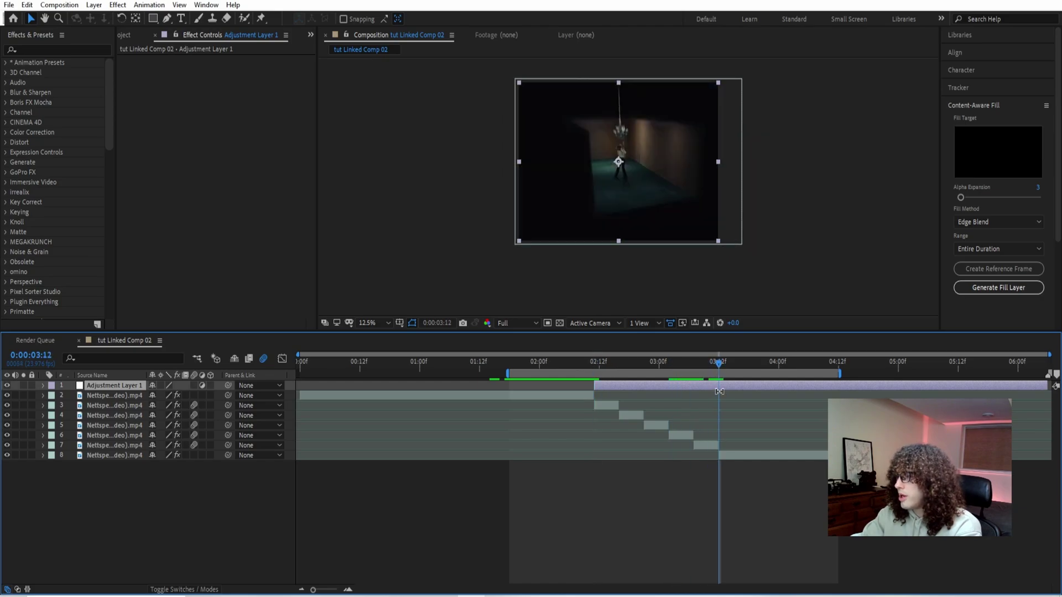
pyautogui.hotkey('alt', ']')
pyautogui.click(728, 382)
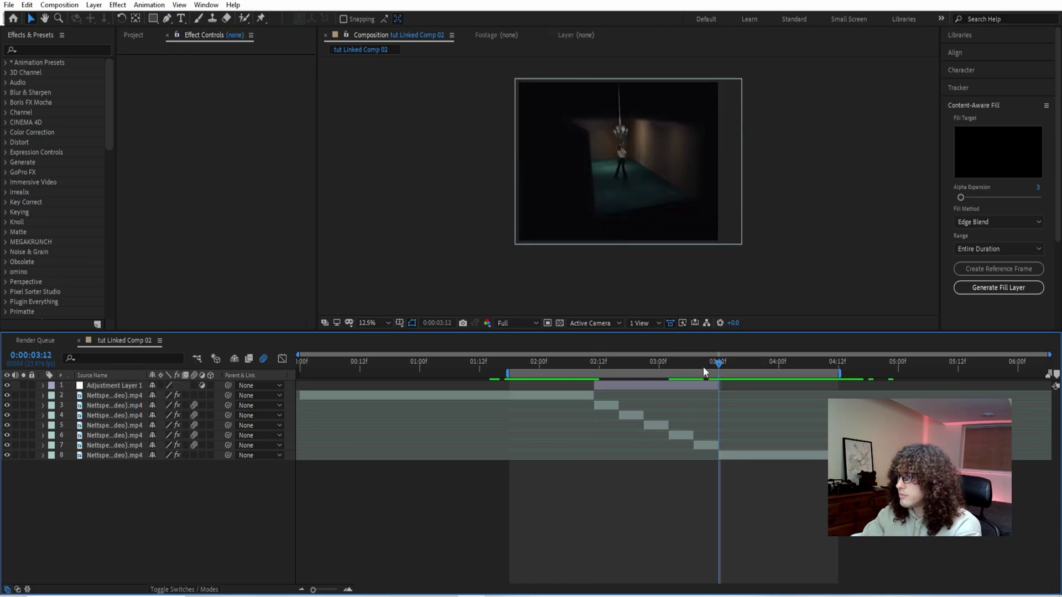
pyautogui.click(605, 368)
pyautogui.click(591, 365)
pyautogui.click(610, 389)
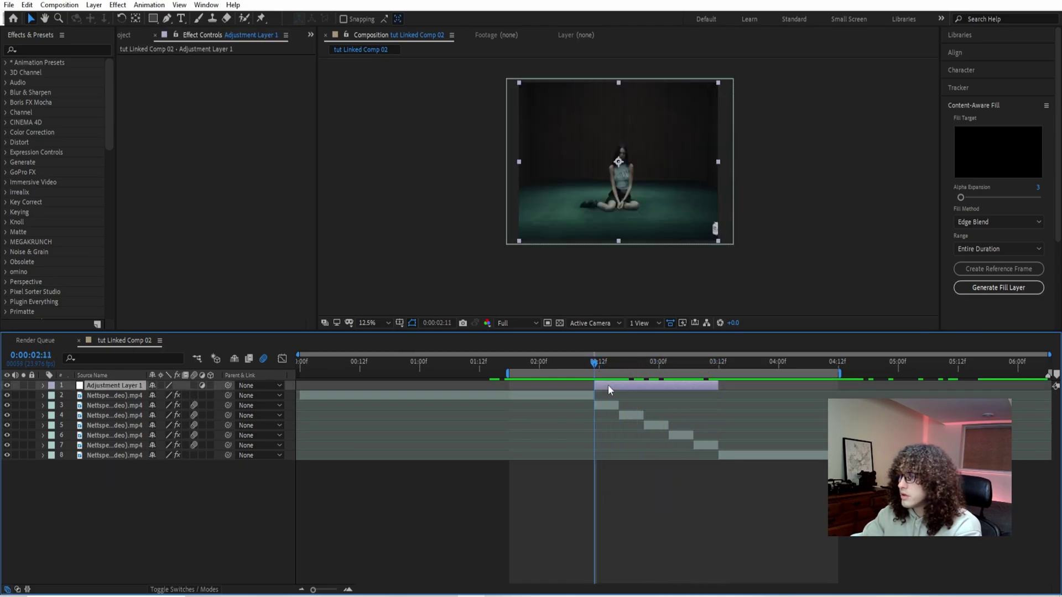
pyautogui.click(63, 48)
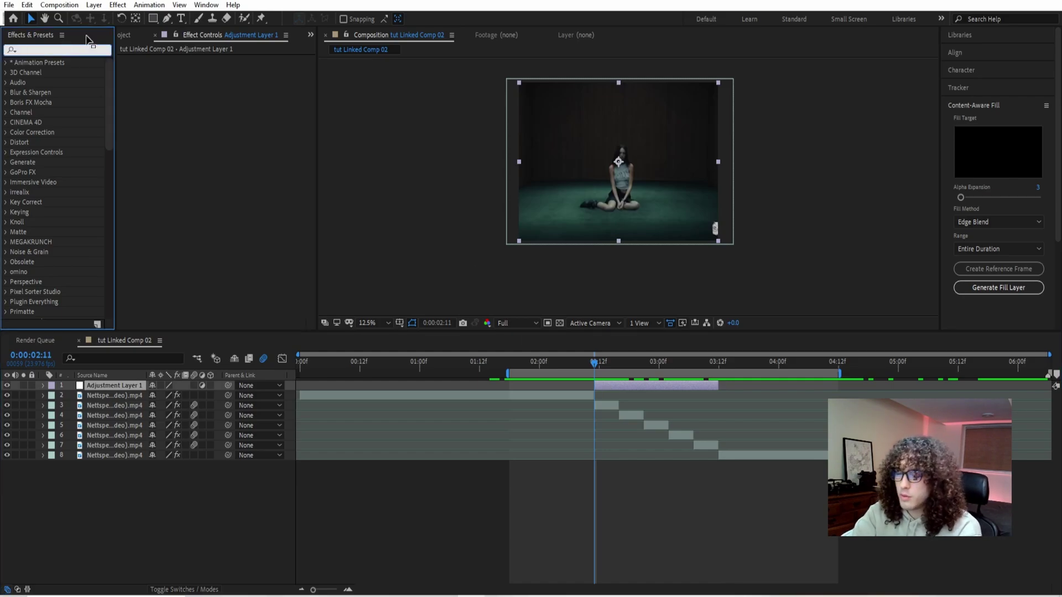
# Apply Optics Compensation to Adjustment Layer 1 and compare Reverse Lens Distortion with a larger Field Of View
pyautogui.write('optic')
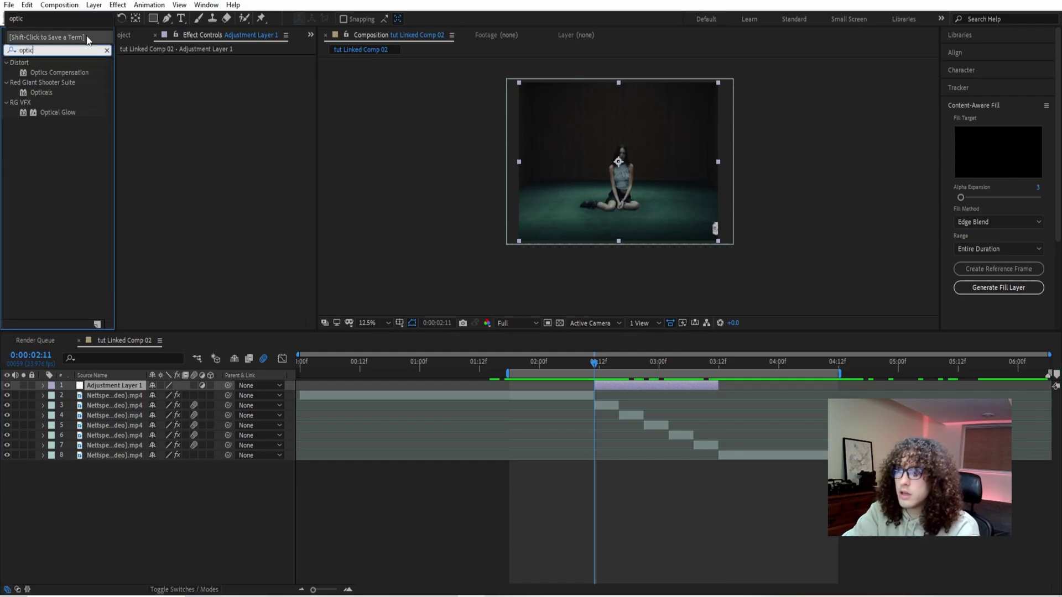
pyautogui.moveTo(61, 74); pyautogui.dragTo(603, 382)
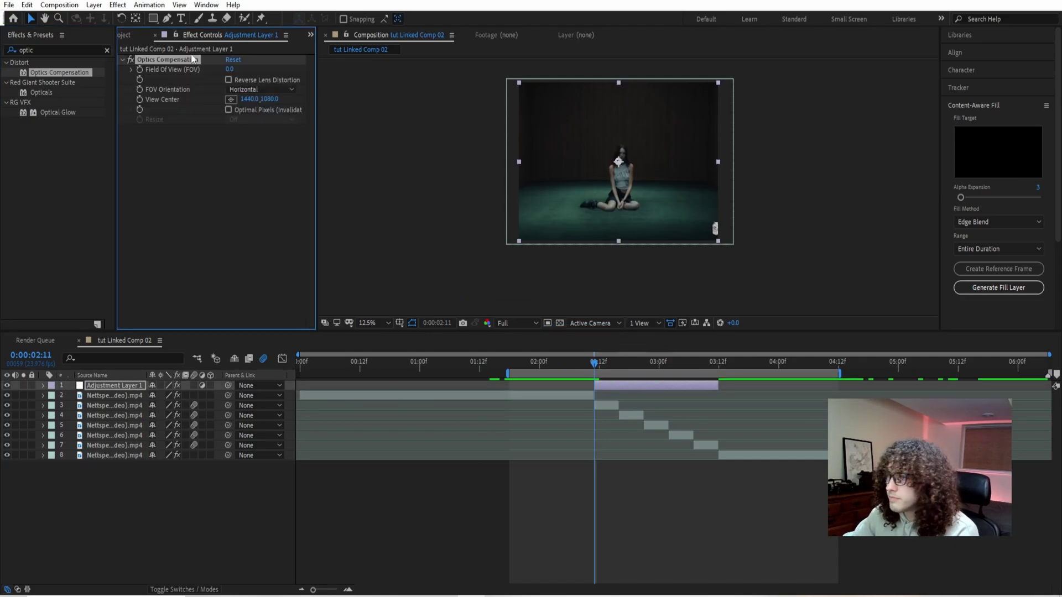
pyautogui.click(227, 79)
pyautogui.moveTo(232, 70); pyautogui.dragTo(318, 74)
pyautogui.moveTo(453, 69)
pyautogui.mouseDown()
pyautogui.moveTo(470, 69)
pyautogui.moveTo(444, 63)
pyautogui.mouseUp()
pyautogui.click(228, 80)
pyautogui.click(228, 78)
pyautogui.click(227, 79)
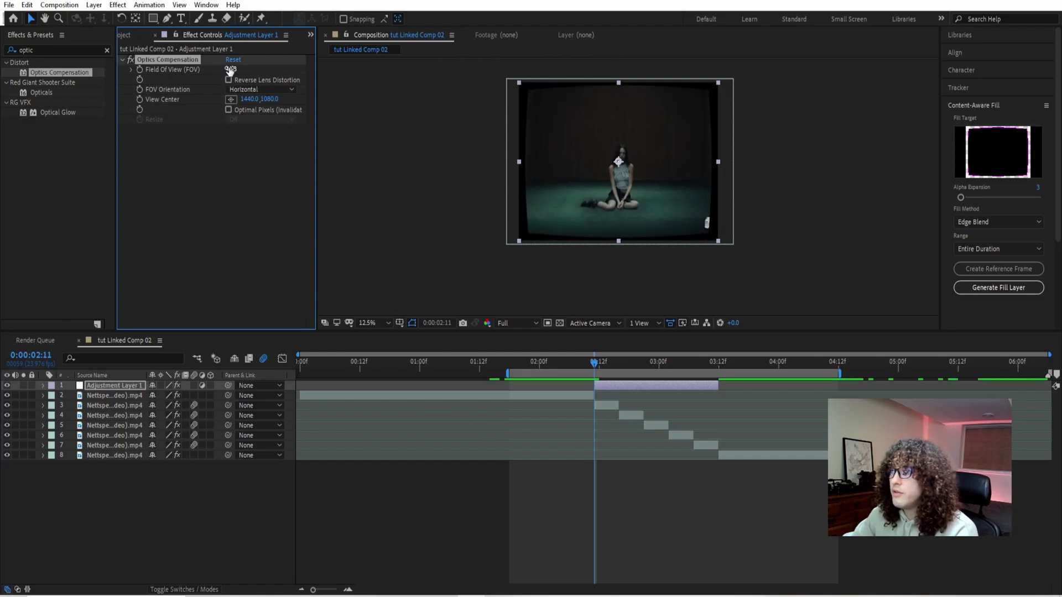
# Settle on Reverse Lens Distortion on with Field Of View 69.1
pyautogui.moveTo(231, 69); pyautogui.dragTo(332, 69)
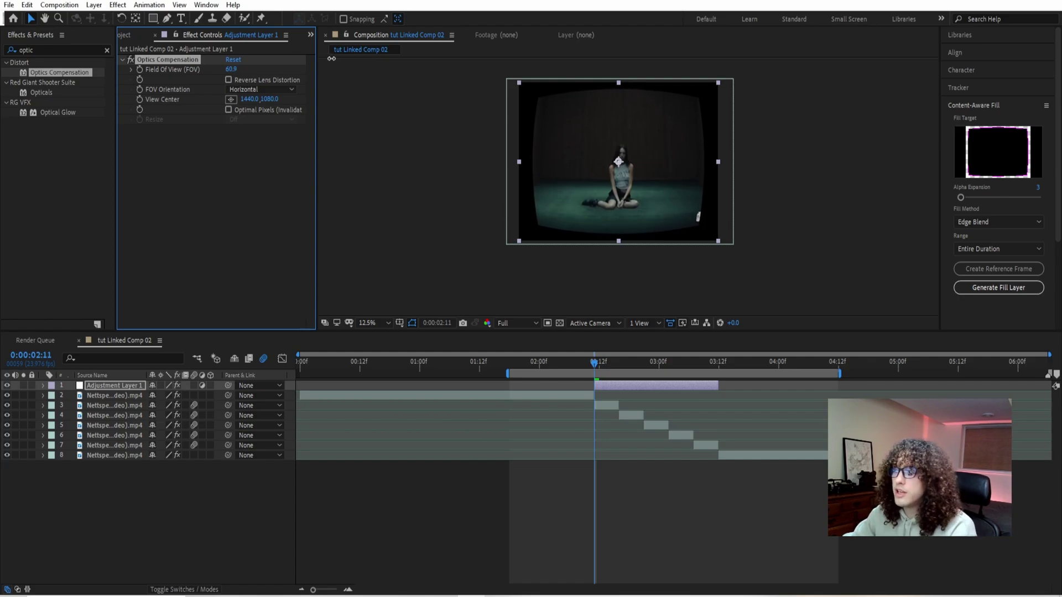
pyautogui.moveTo(230, 69); pyautogui.dragTo(190, 70)
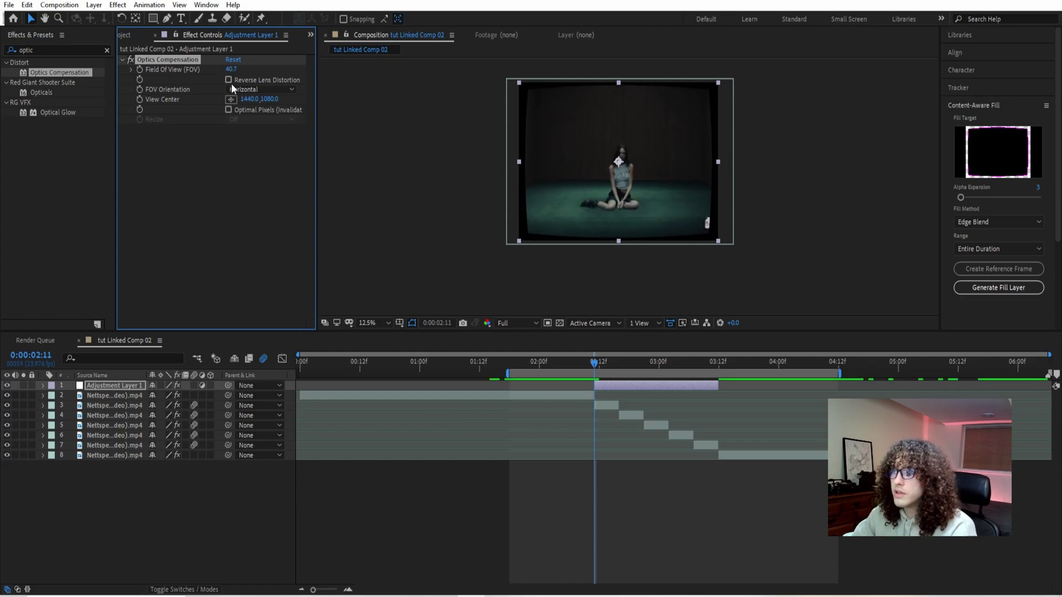
pyautogui.click(228, 79)
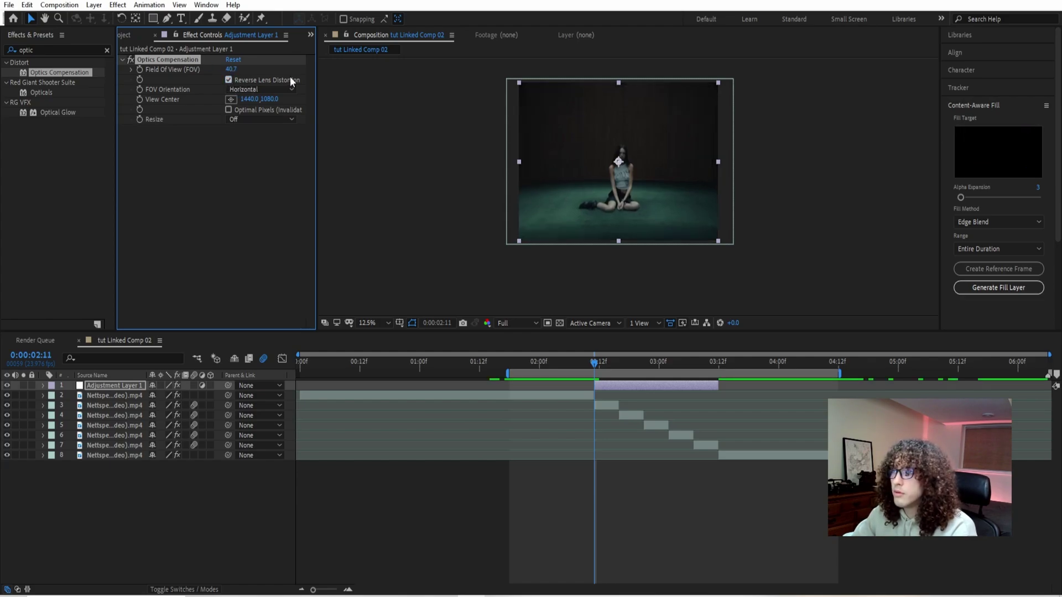
pyautogui.moveTo(241, 71); pyautogui.dragTo(381, 74)
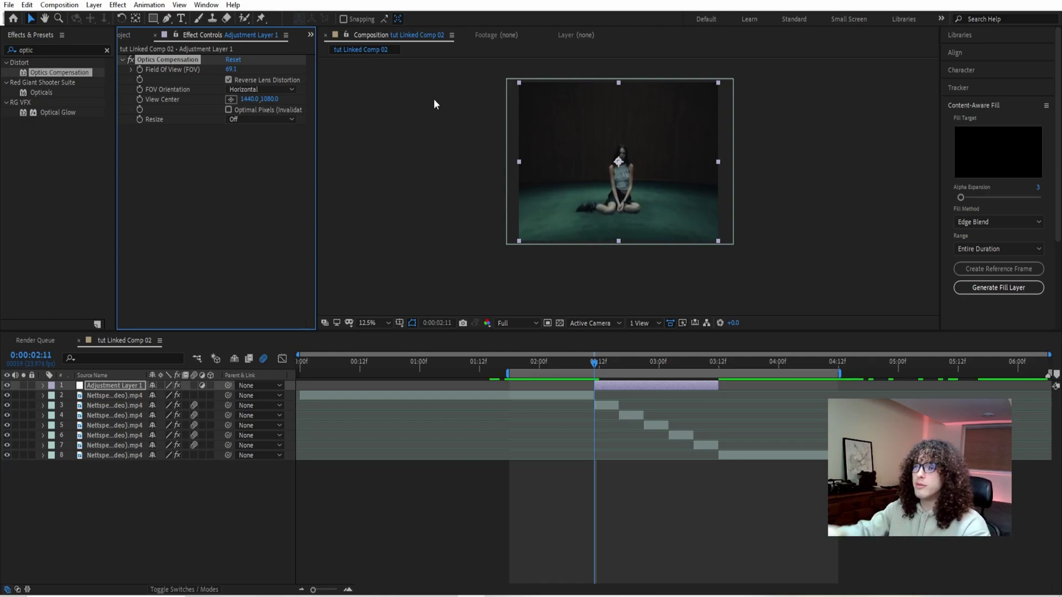
# Preview the warp and set the work area from 02:06 to about 03:18
pyautogui.click(588, 373)
pyautogui.press('space')
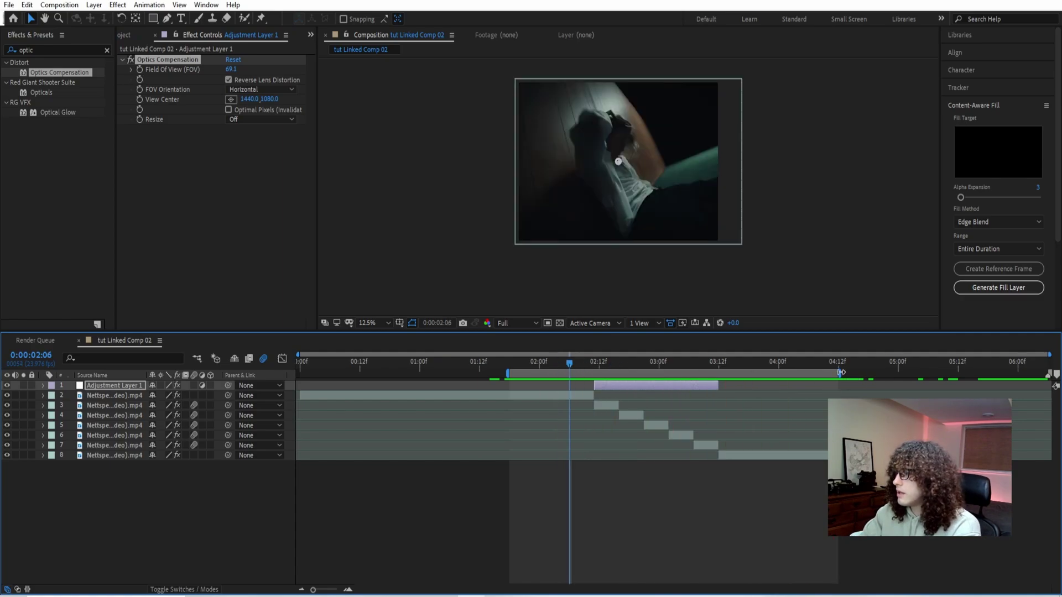
pyautogui.moveTo(840, 373); pyautogui.dragTo(745, 372)
pyautogui.press('b')
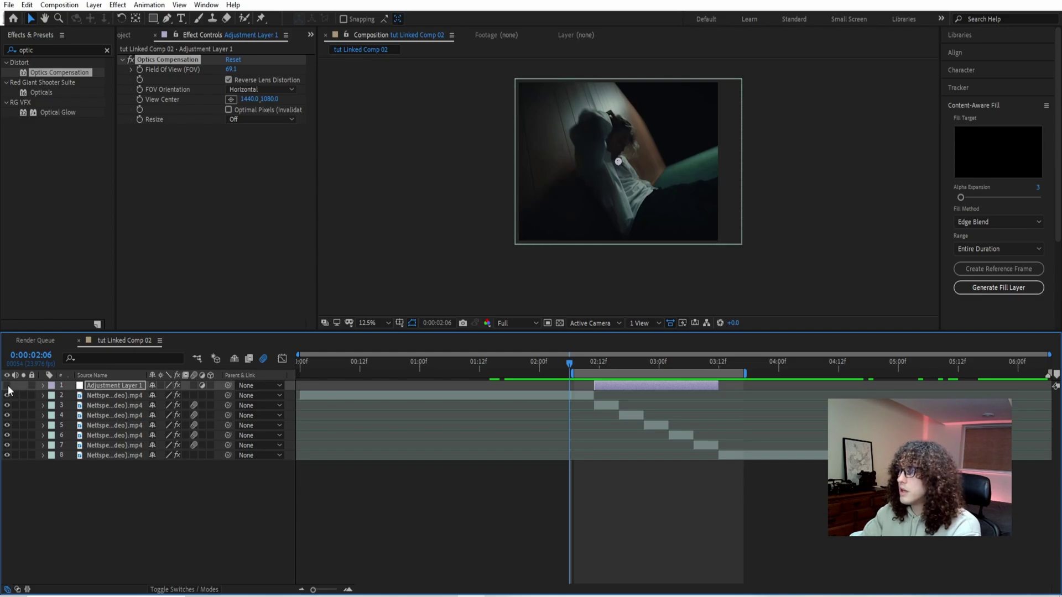
# After previewing the work area, scrub Optics Compensation Field Of View up to 99.8
pyautogui.press('space')
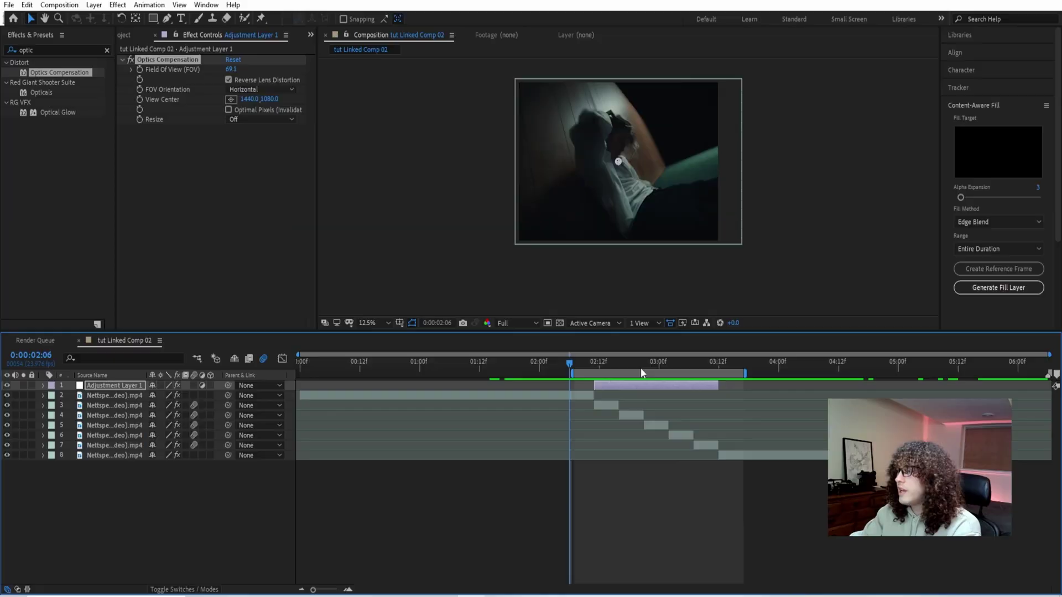
pyautogui.click(655, 369)
pyautogui.click(653, 387)
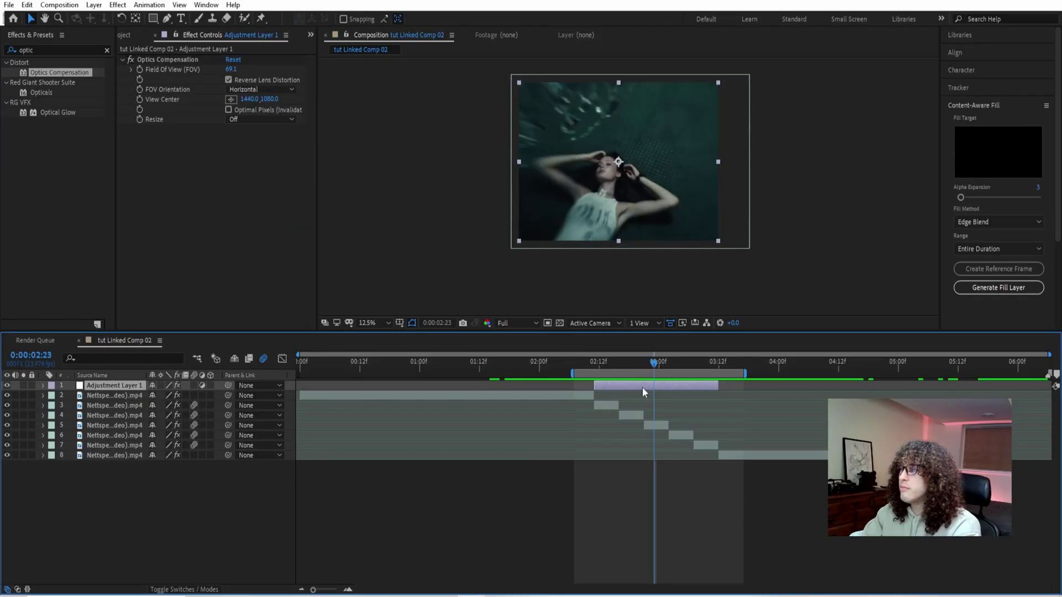
pyautogui.moveTo(231, 69); pyautogui.dragTo(404, 68)
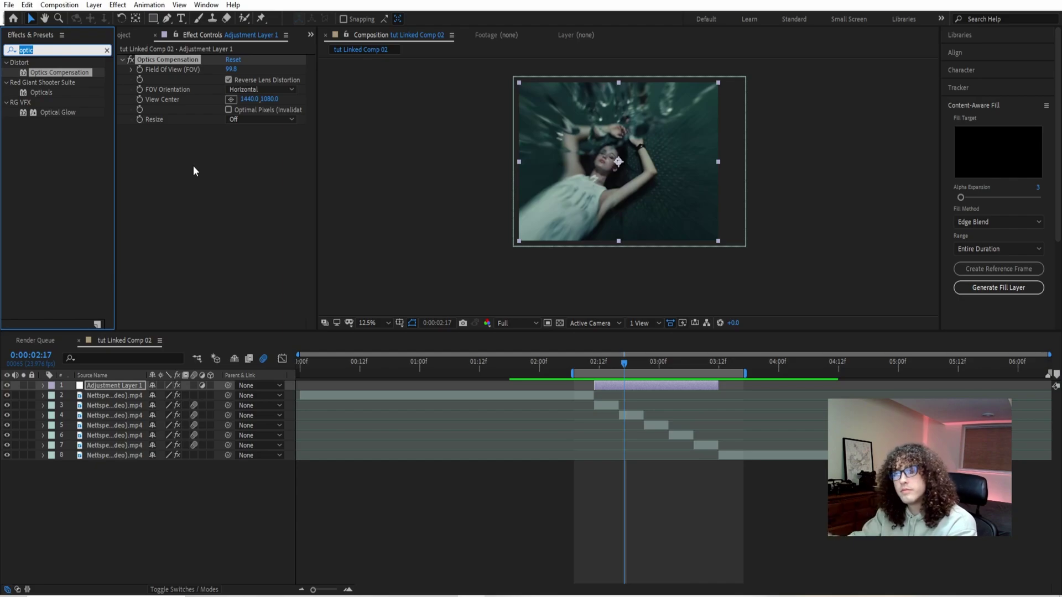
# Apply Sapphire S_Flicker from an 'flicker' search to Adjustment Layer 1 and nudge Amplitude up
pyautogui.write('flicker')
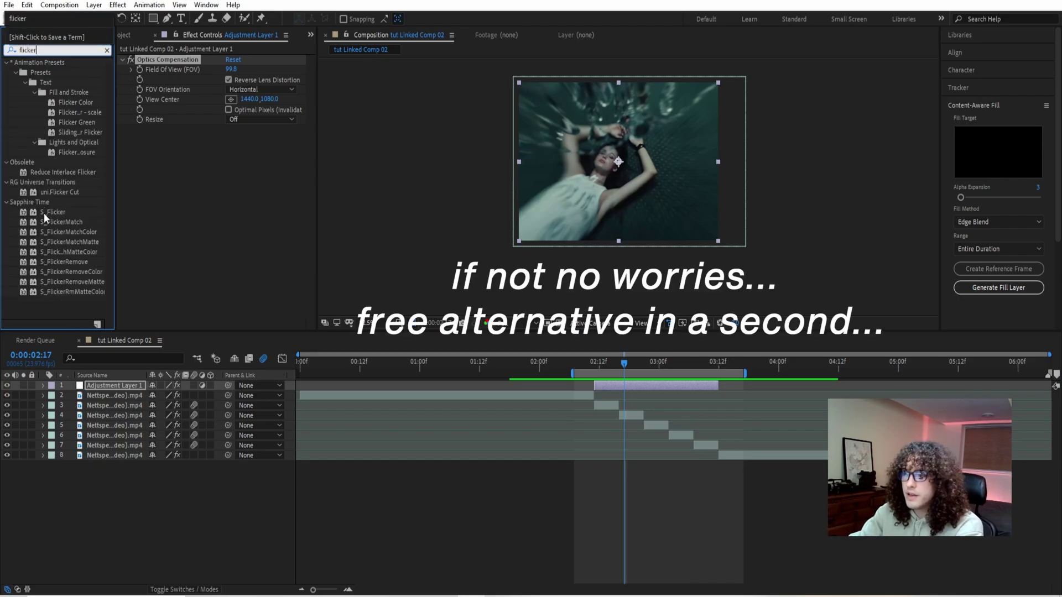
pyautogui.moveTo(45, 216); pyautogui.dragTo(626, 383)
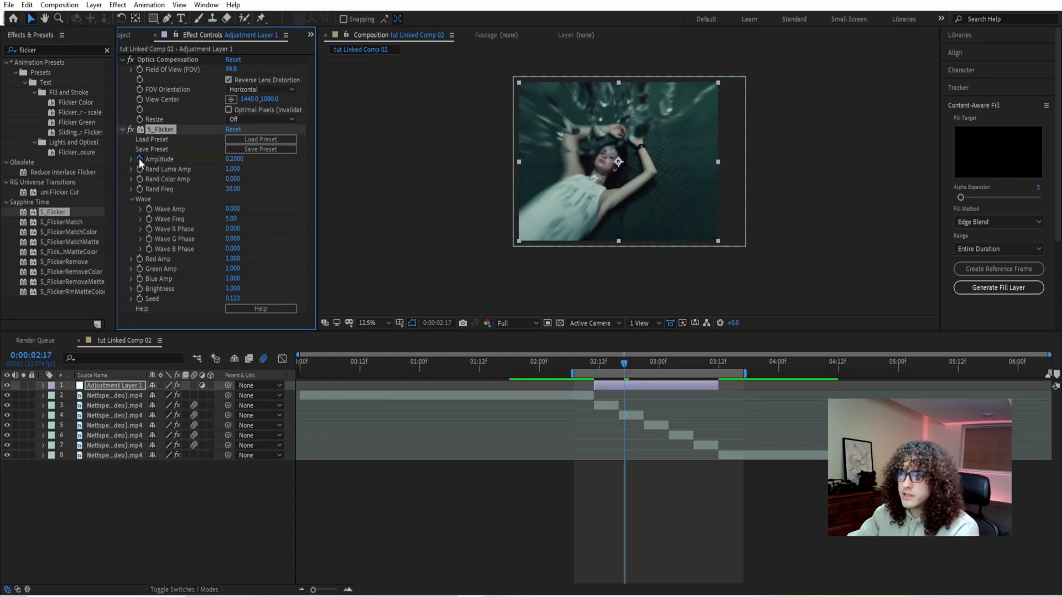
pyautogui.moveTo(236, 161); pyautogui.dragTo(249, 159)
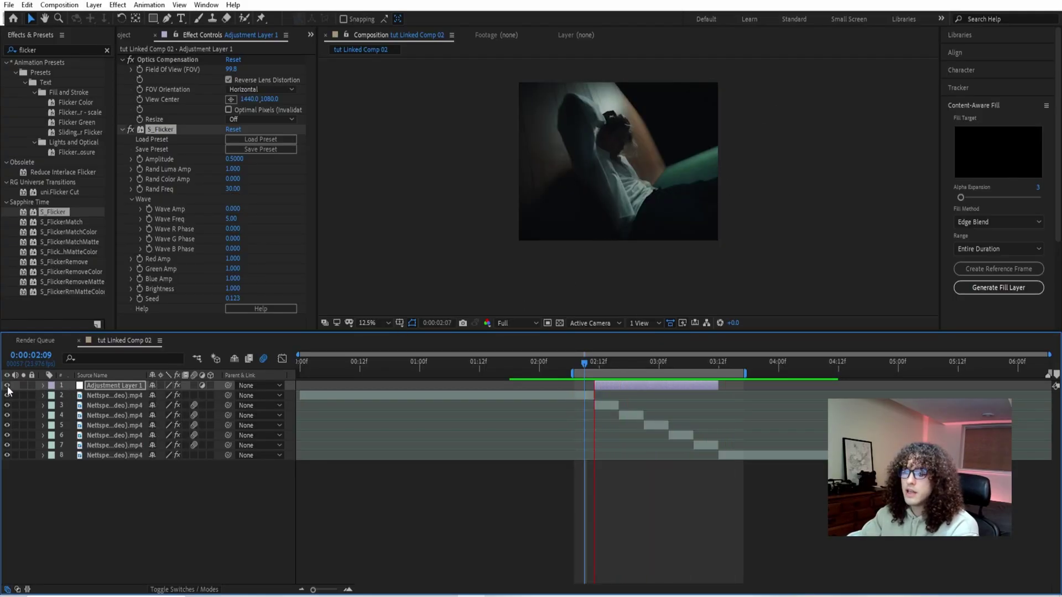
pyautogui.keyDown('ctrl'); pyautogui.click(123, 61); pyautogui.keyUp('ctrl')
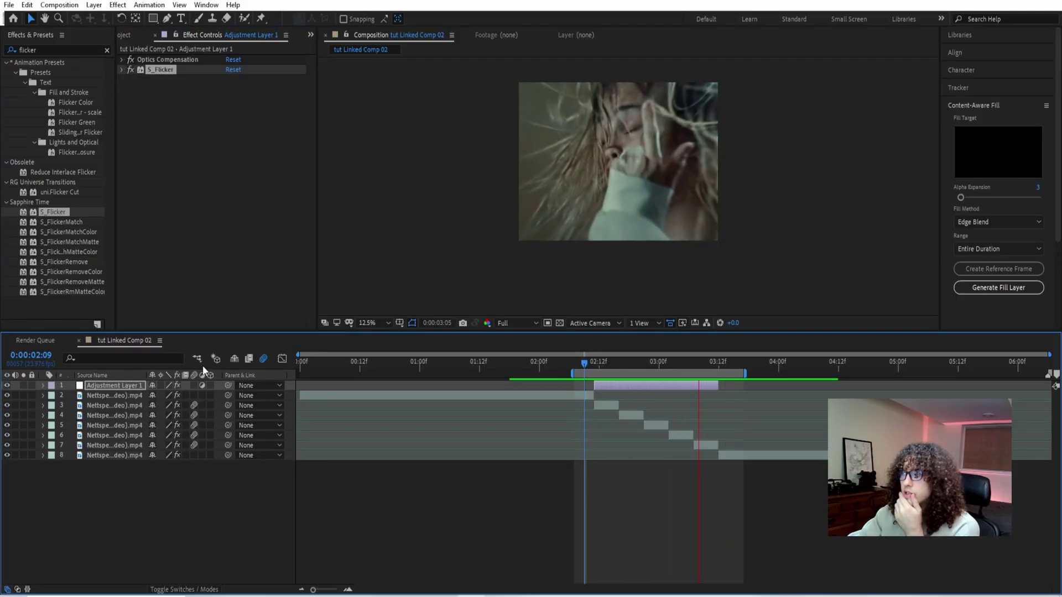
# At 02:18, set S_Flicker Amplitude to 1.2100 and Rand Freq to 61.60
pyautogui.click(629, 366)
pyautogui.click(624, 384)
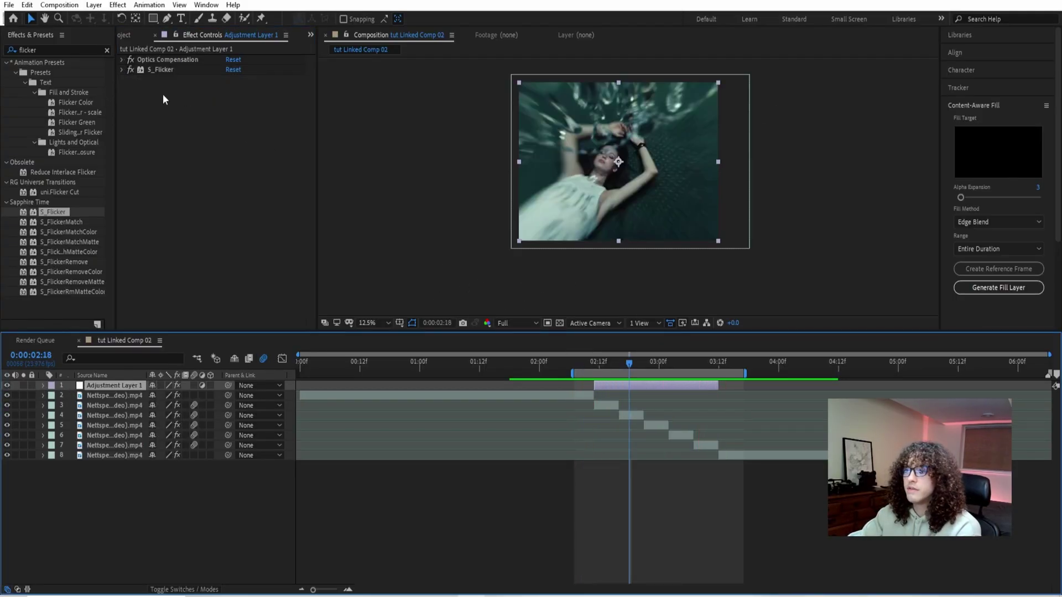
pyautogui.click(121, 70)
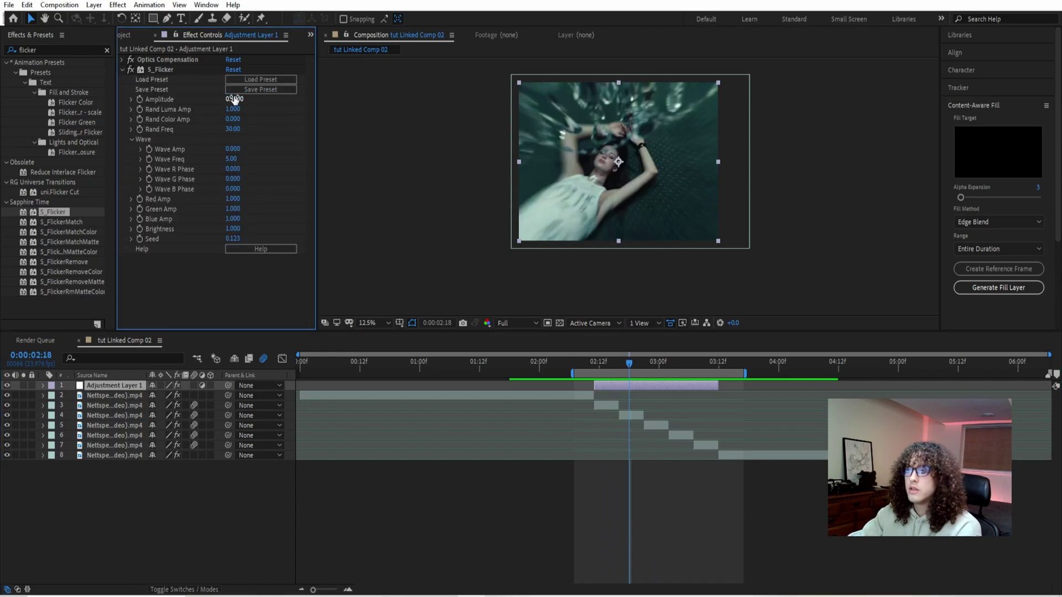
pyautogui.moveTo(234, 100); pyautogui.dragTo(282, 102)
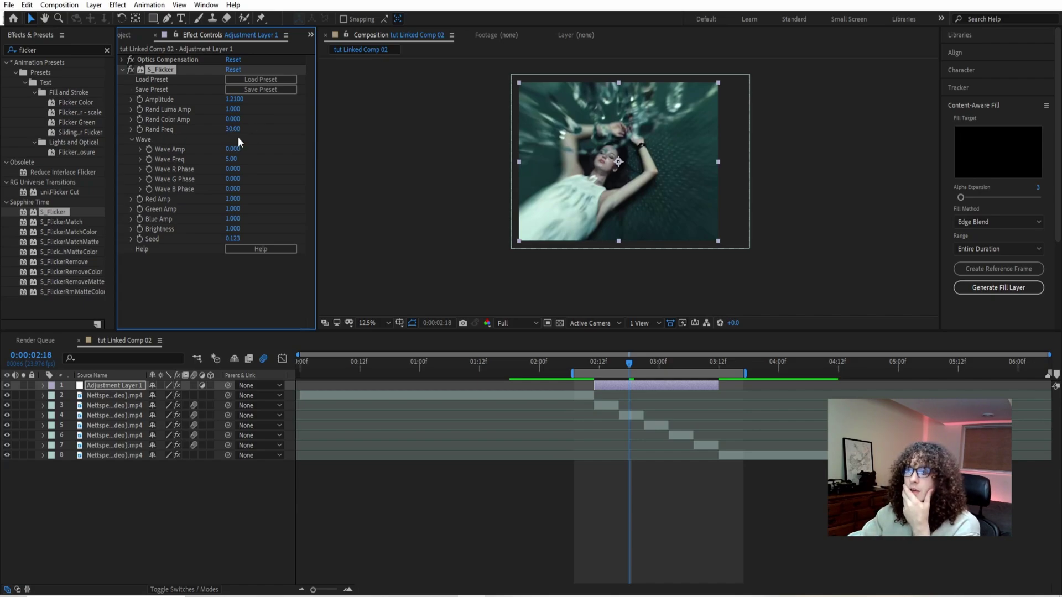
pyautogui.moveTo(256, 128); pyautogui.dragTo(405, 123)
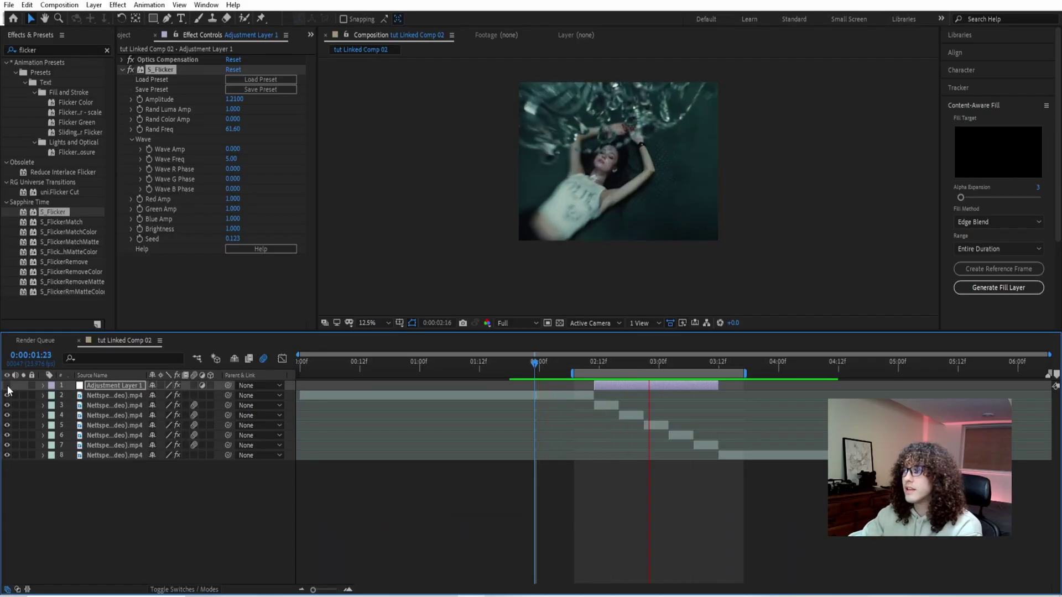
# Remove the S_Flicker effect from Adjustment Layer 1
pyautogui.click(7, 385)
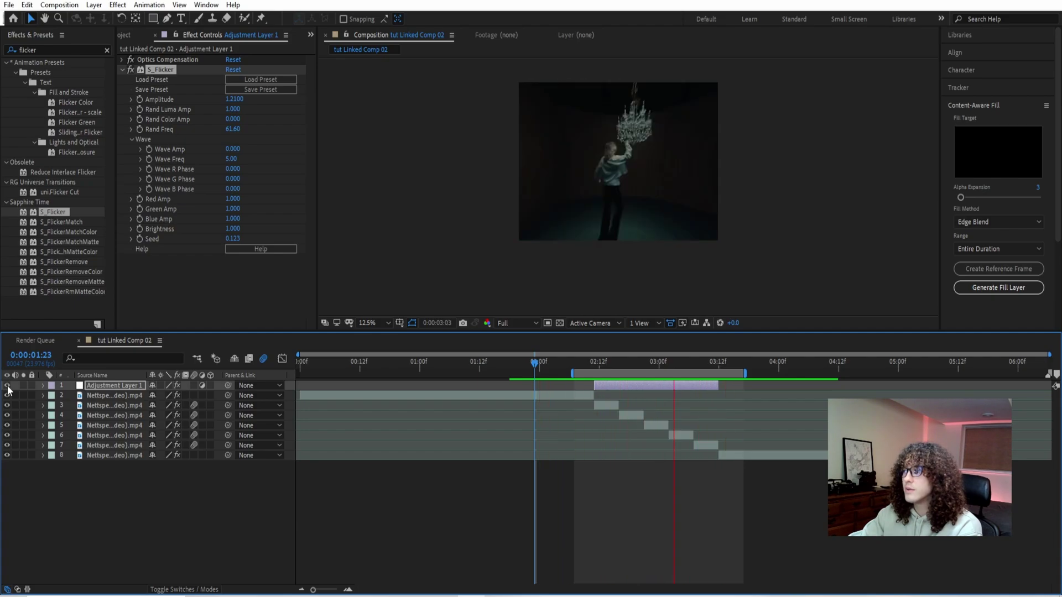
pyautogui.click(145, 121)
pyautogui.press('Delete')
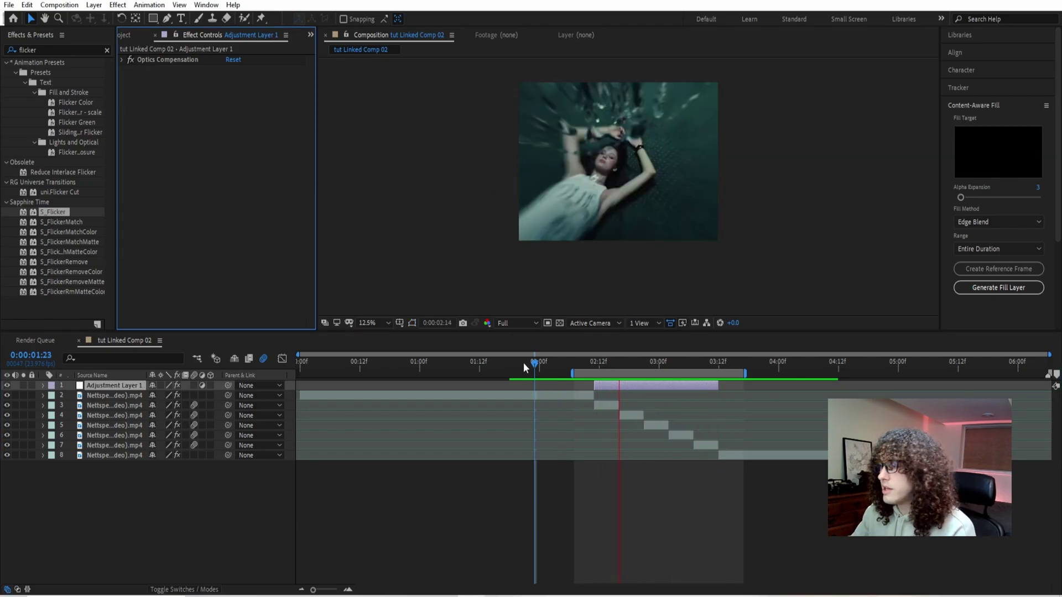
pyautogui.click(593, 365)
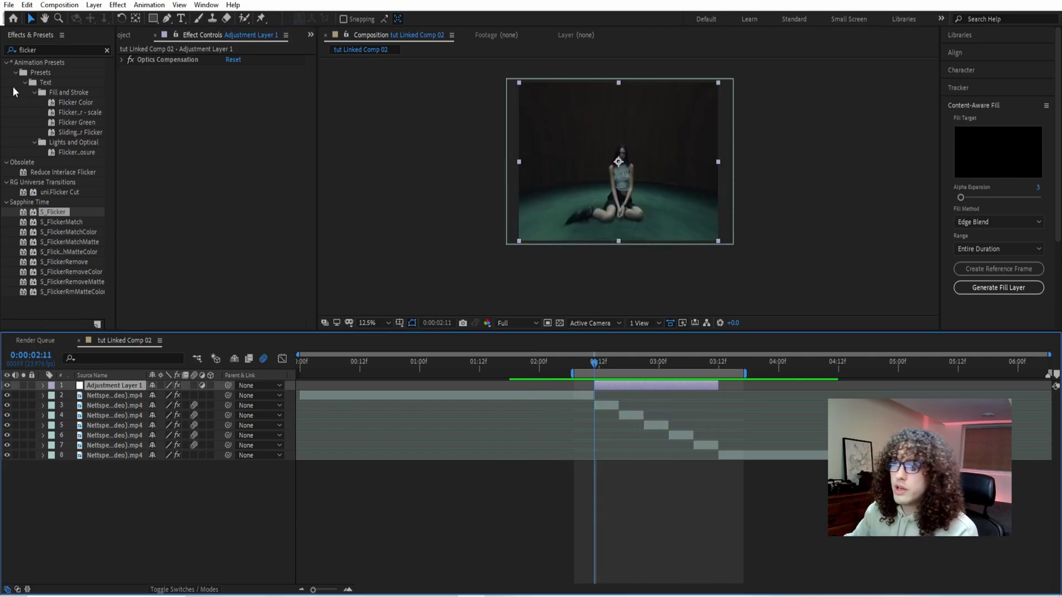
# Apply Lumetri Color to Adjustment Layer 1 and expand its White Balance and Tone settings
pyautogui.click(61, 49)
pyautogui.press('BackSpace')
pyautogui.write('lume')
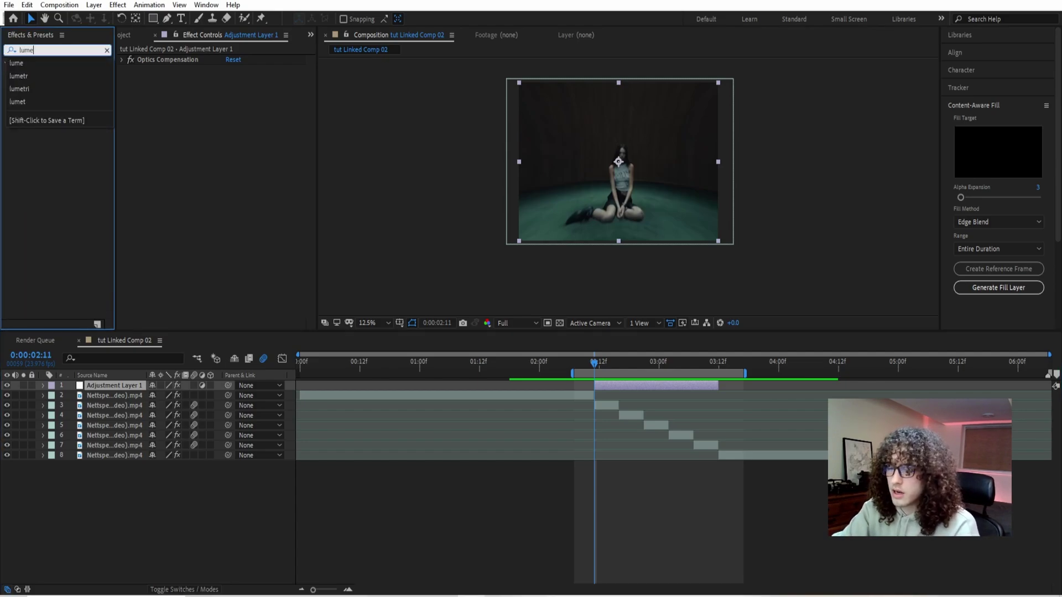
pyautogui.write('t')
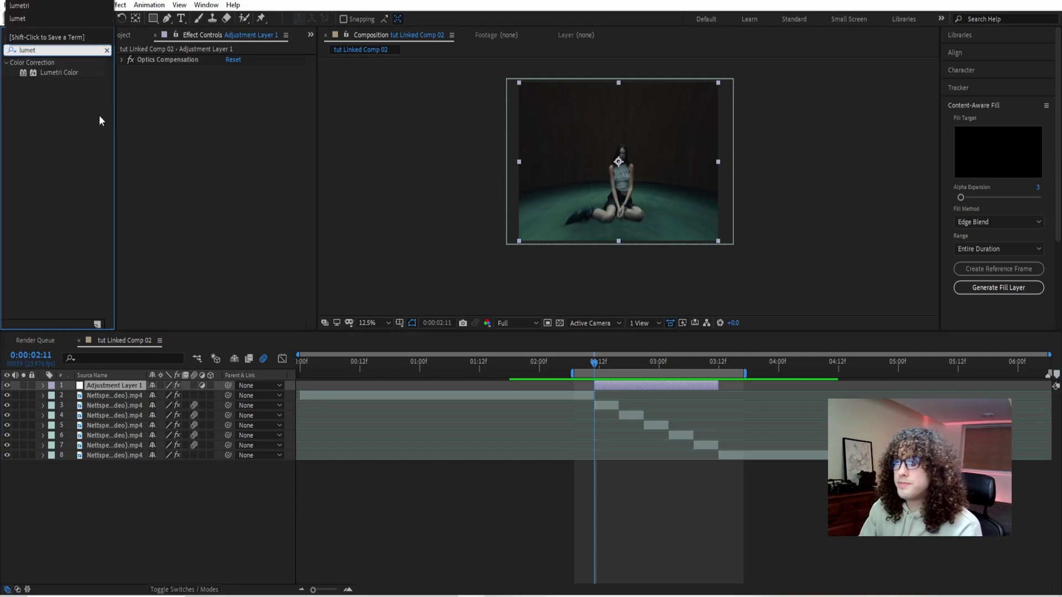
pyautogui.moveTo(59, 73); pyautogui.dragTo(608, 382)
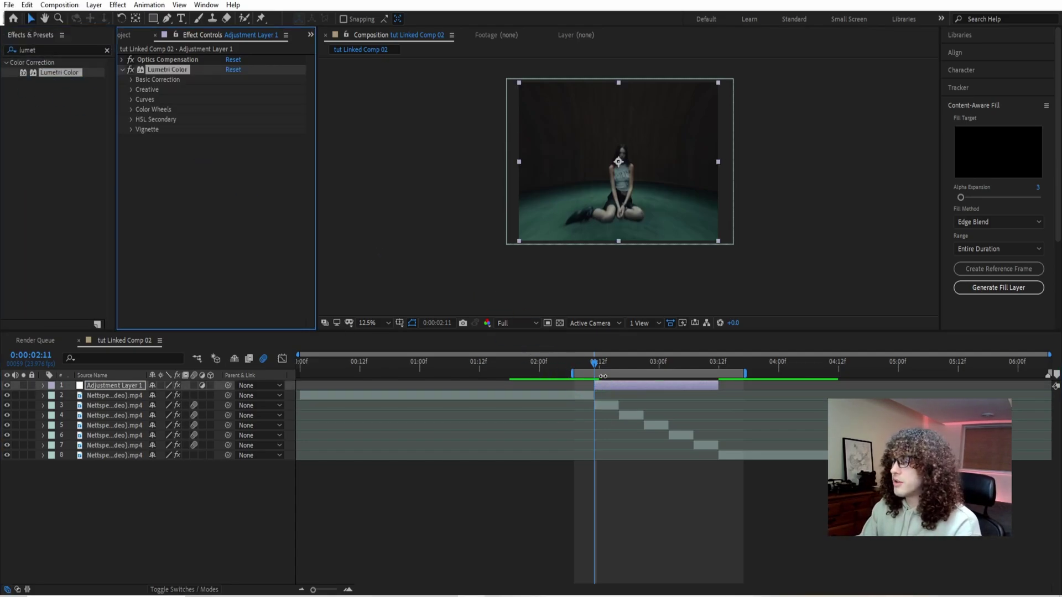
pyautogui.click(602, 383)
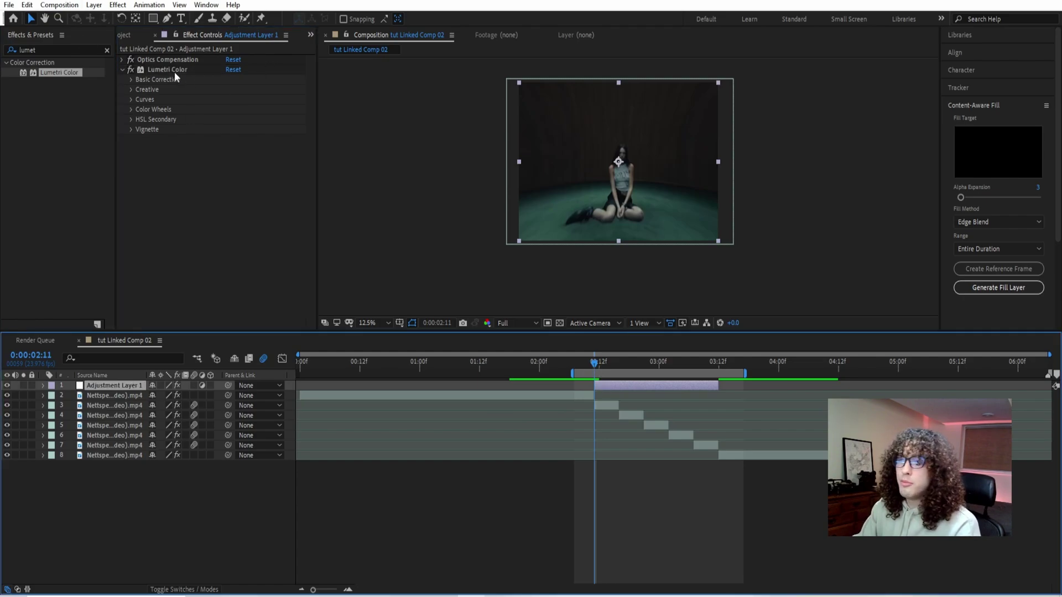
pyautogui.click(131, 79)
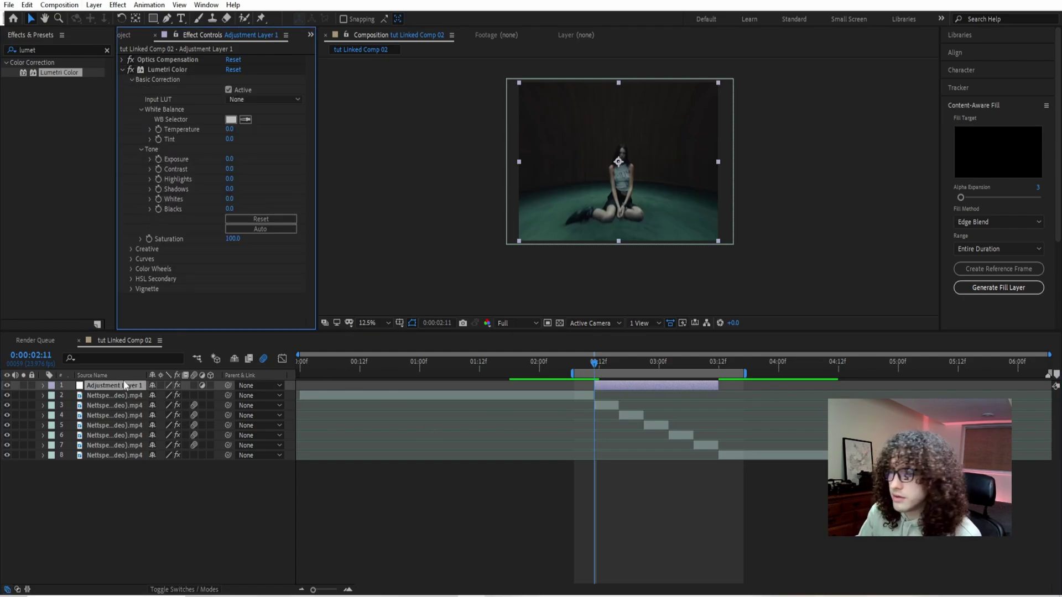
# Reveal Adjustment Layer 1's Lumetri Tone properties and enable Exposure, Contrast and Highlights keyframing
pyautogui.click(43, 385)
pyautogui.click(53, 396)
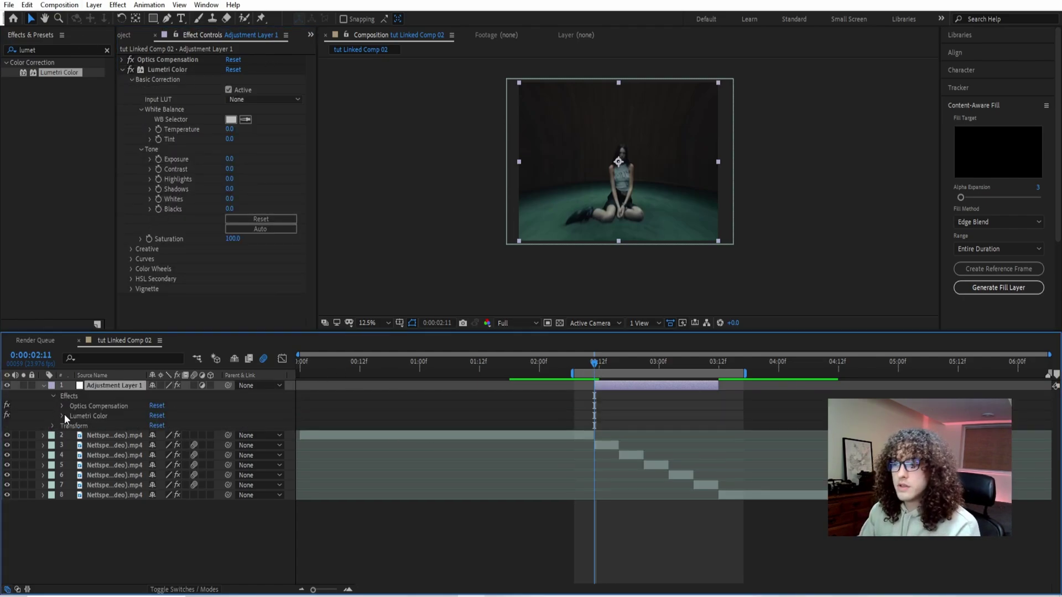
pyautogui.click(63, 416)
pyautogui.click(72, 426)
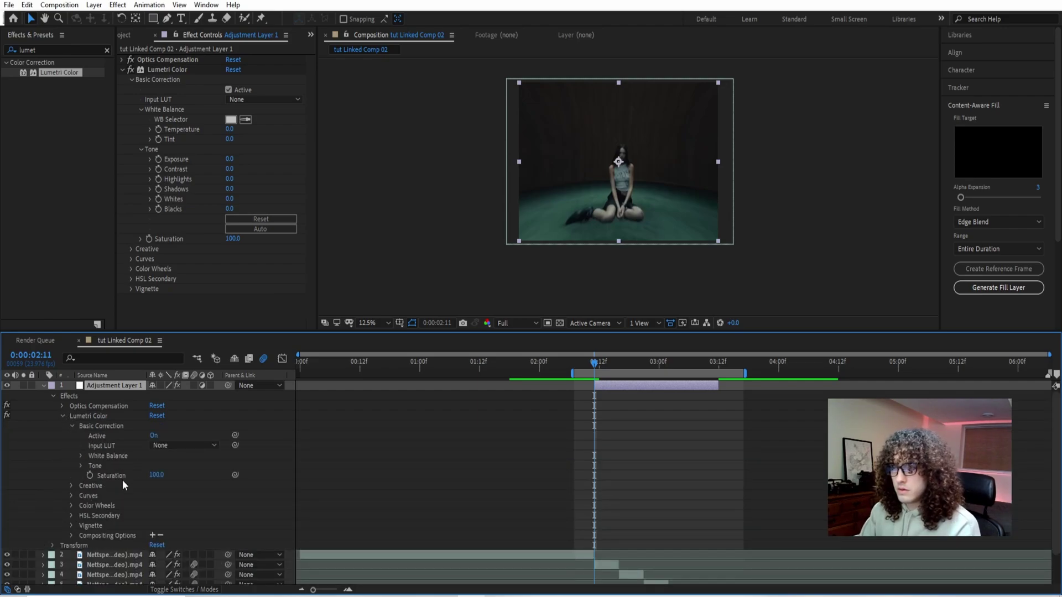
pyautogui.click(80, 466)
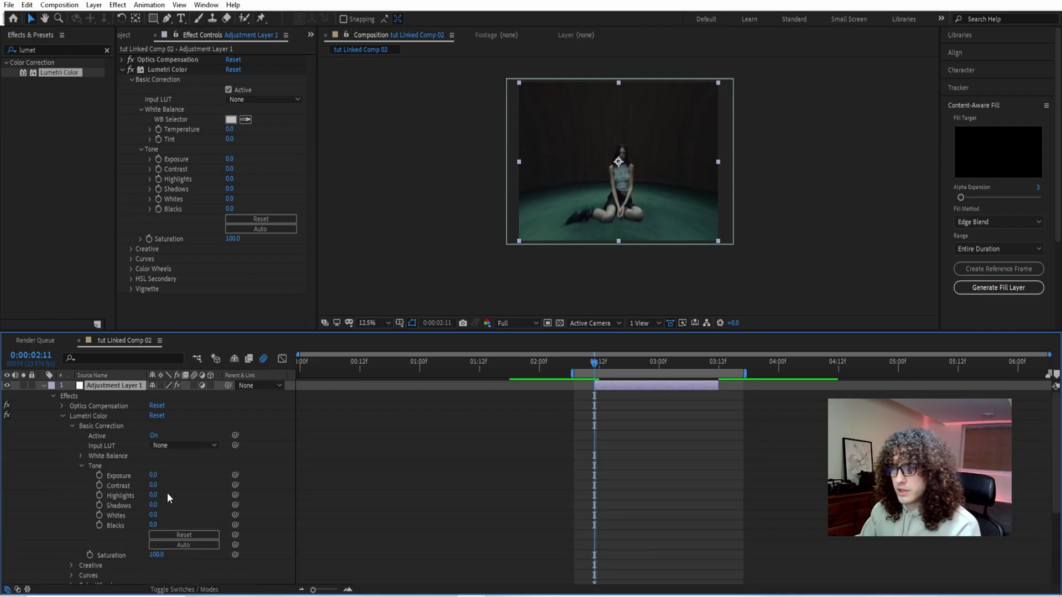
pyautogui.click(98, 475)
pyautogui.click(99, 485)
pyautogui.click(100, 495)
# At 02:13 set Exposure to 2.8 and Contrast to -63, then advance to 02:15
pyautogui.moveTo(594, 366); pyautogui.dragTo(603, 366)
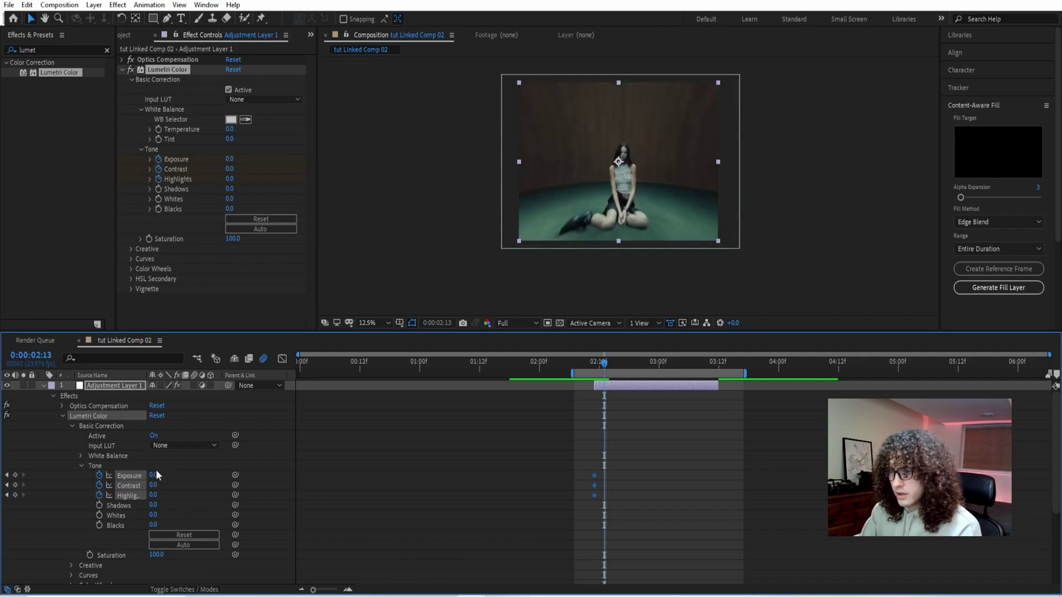
pyautogui.moveTo(154, 474); pyautogui.dragTo(133, 486)
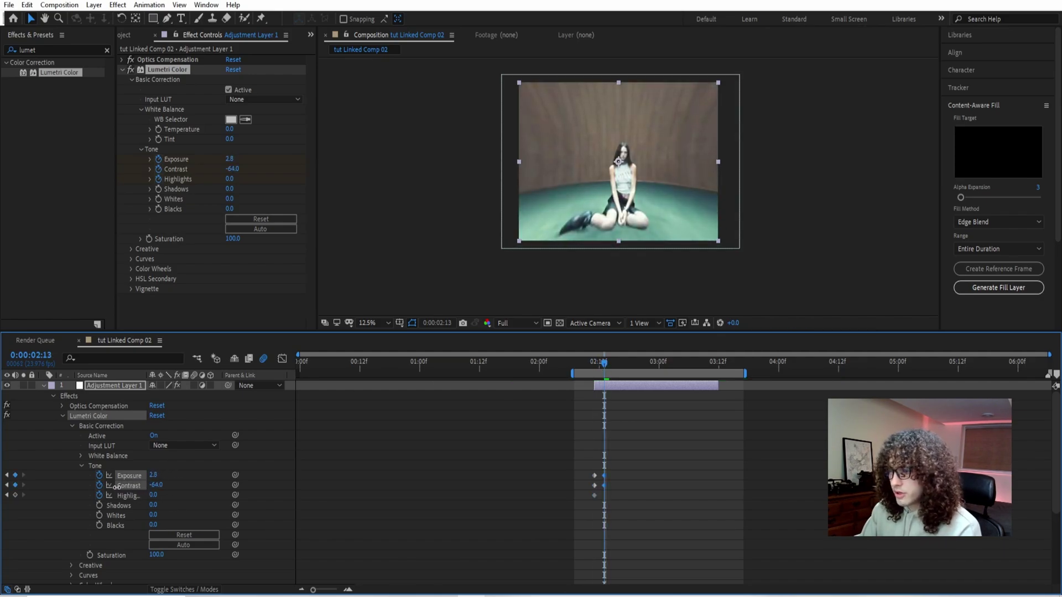
pyautogui.click(609, 368)
pyautogui.click(614, 366)
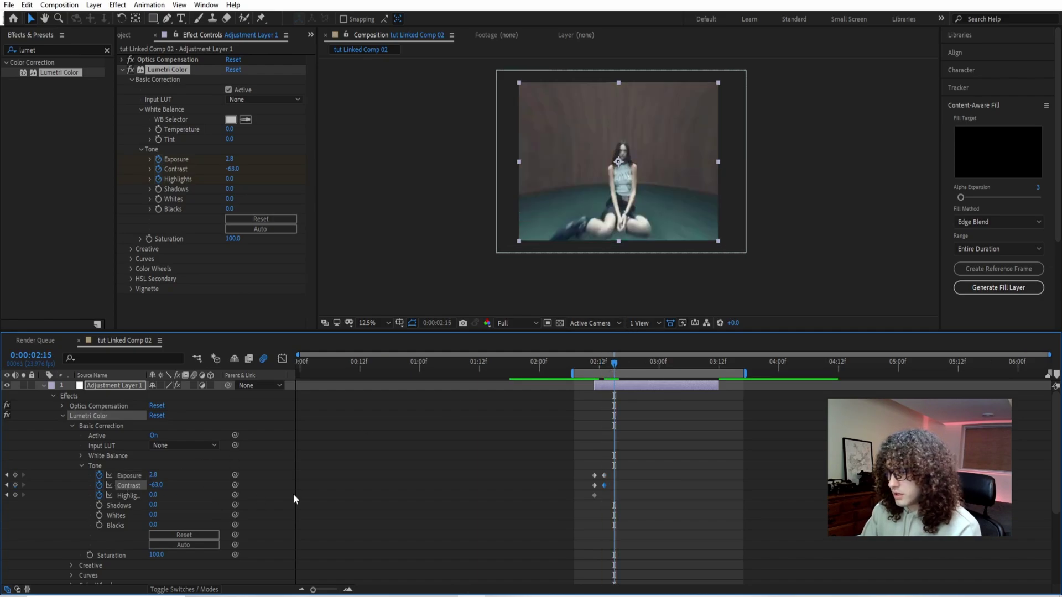
# Keyframe Contrast and Exposure back to 0 at 02:15
pyautogui.click(156, 485)
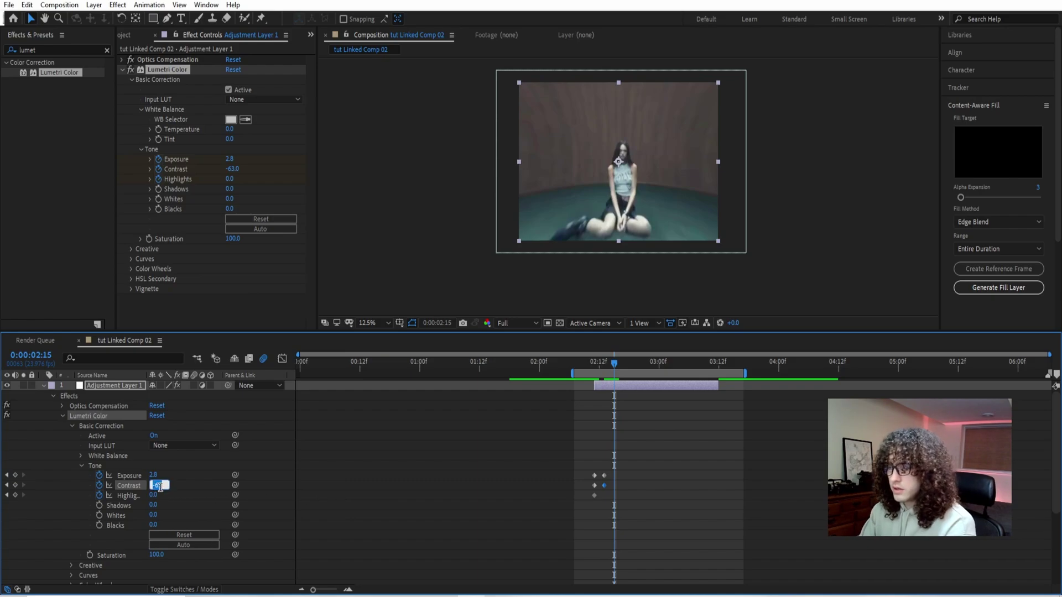
pyautogui.write('0')
pyautogui.press('Return')
pyautogui.click(150, 475)
pyautogui.write('0')
pyautogui.press('Return')
pyautogui.moveTo(619, 493)
pyautogui.mouseDown()
pyautogui.moveTo(585, 476)
pyautogui.moveTo(603, 492)
pyautogui.mouseUp()
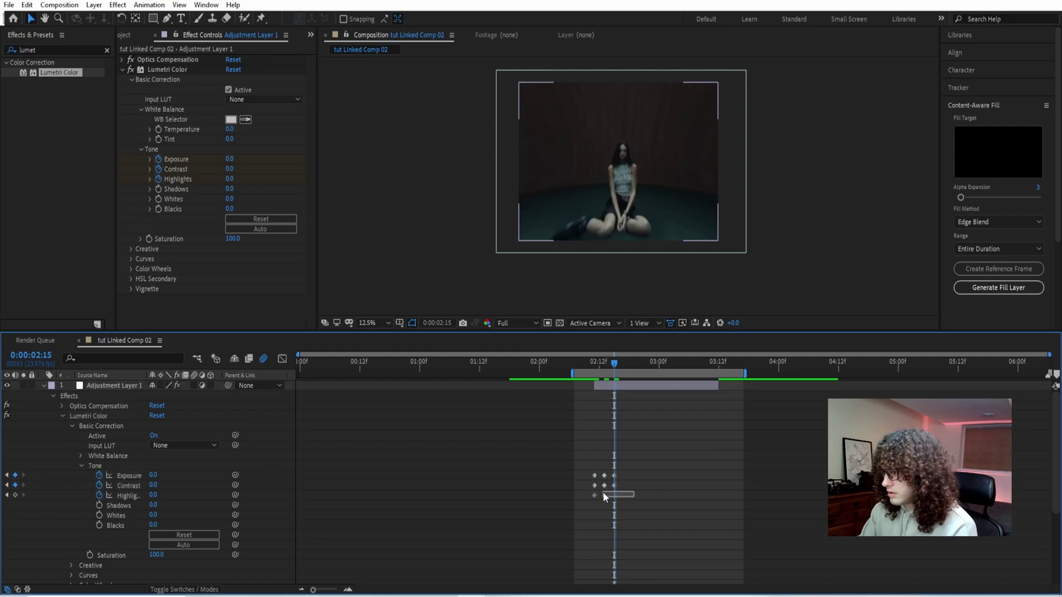
# At 02:16 set Exposure to -2.5 and Contrast to 32, then move to 02:18
pyautogui.click(620, 367)
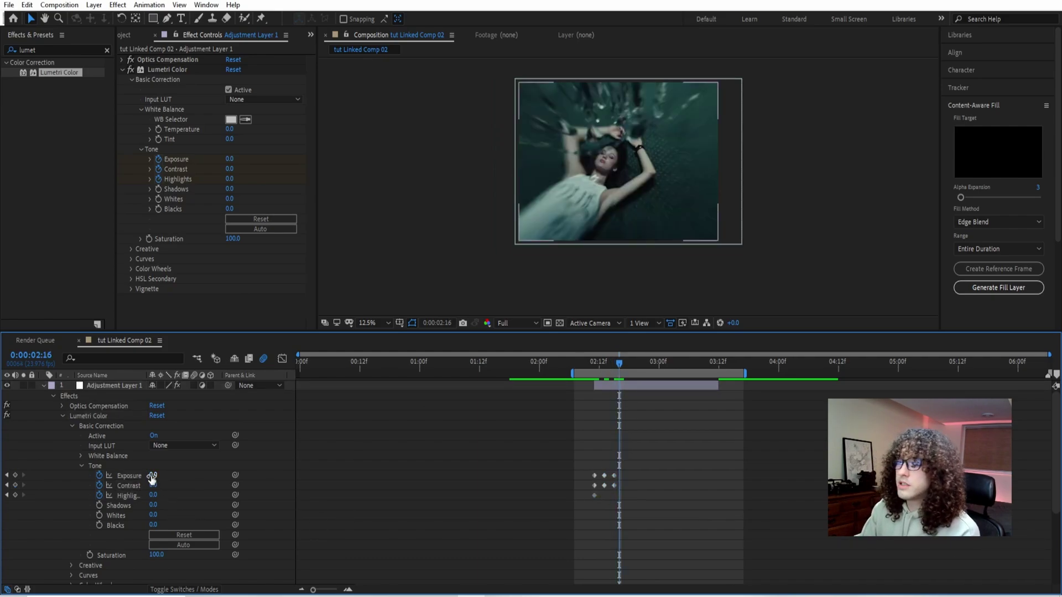
pyautogui.moveTo(151, 479); pyautogui.dragTo(192, 492)
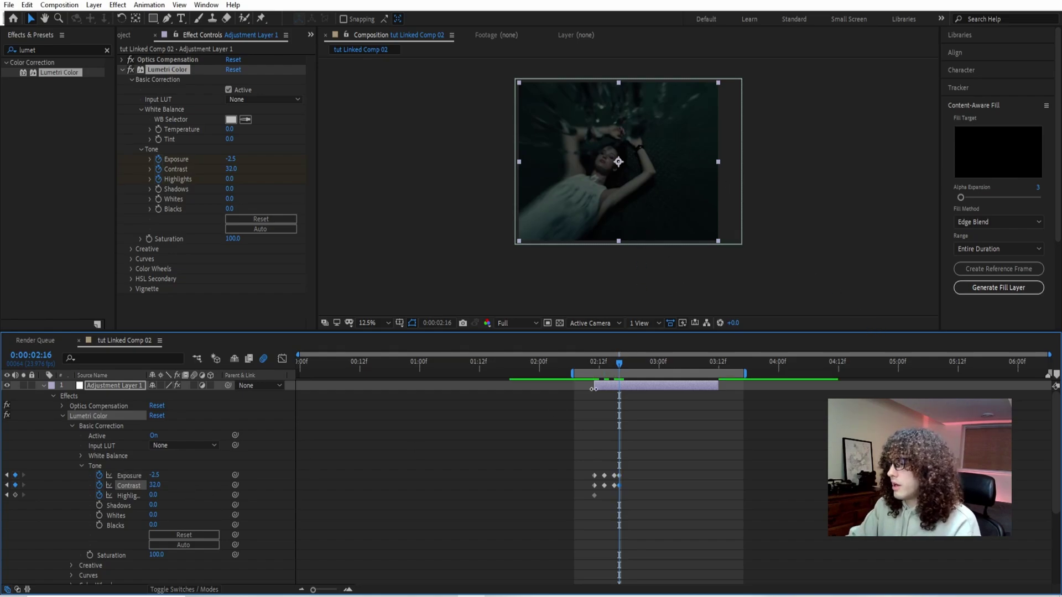
pyautogui.moveTo(617, 363); pyautogui.dragTo(628, 373)
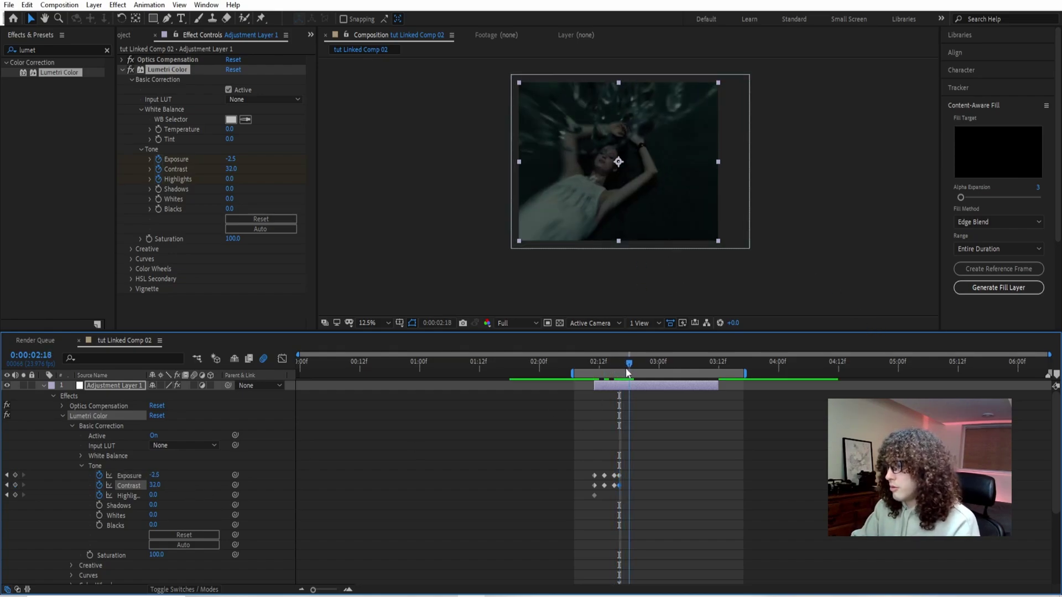
pyautogui.click(621, 372)
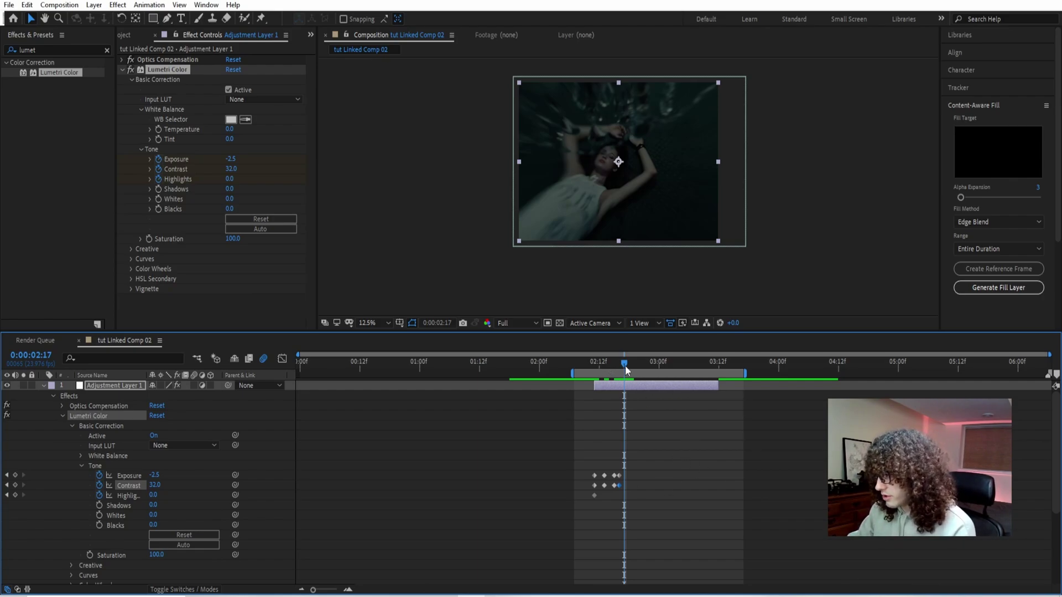
pyautogui.moveTo(625, 370); pyautogui.dragTo(631, 370)
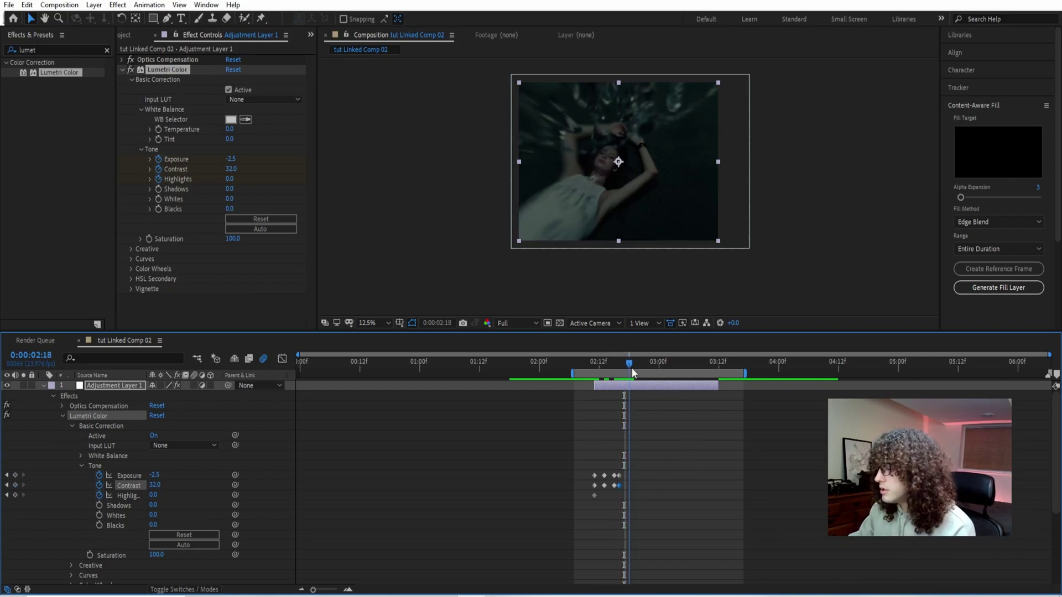
# At 02:18 reset both to 0, then scrub Exposure to 3.2 and Contrast to -60
pyautogui.click(153, 485)
pyautogui.write('0')
pyautogui.hotkey('shift', 'Tab')
pyautogui.write('0')
pyautogui.press('Return')
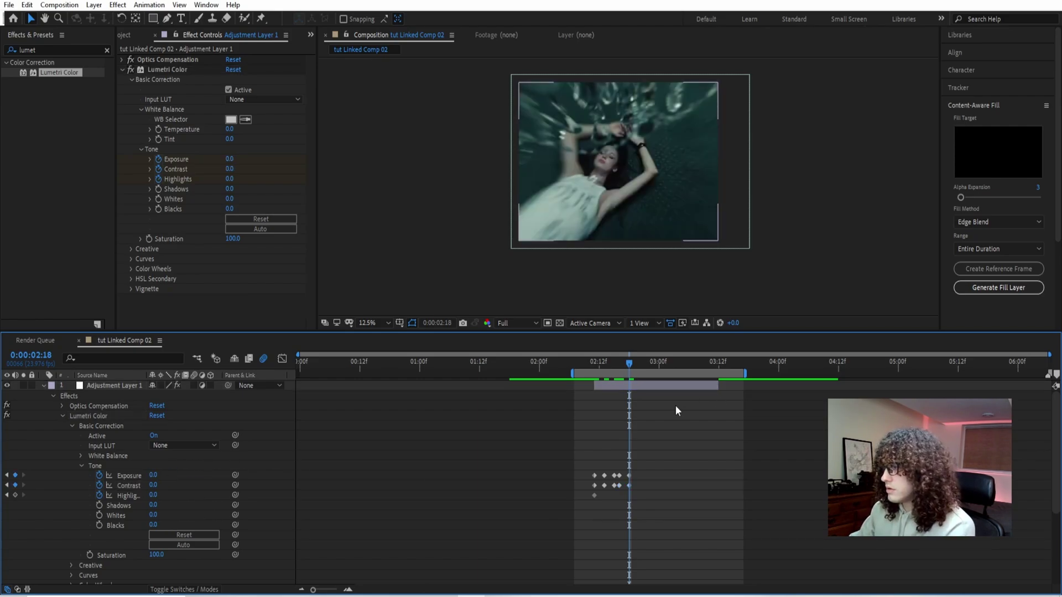
pyautogui.moveTo(153, 474)
pyautogui.mouseDown()
pyautogui.moveTo(175, 476)
pyautogui.moveTo(151, 486)
pyautogui.mouseUp()
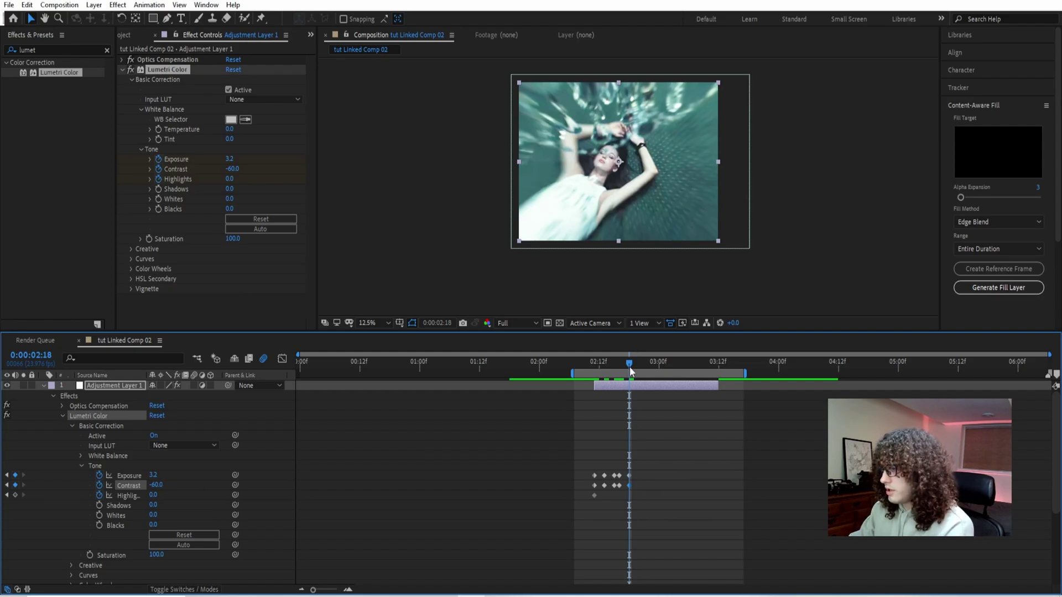
pyautogui.moveTo(631, 368); pyautogui.dragTo(639, 370)
# Marquee-select the Exposure and Contrast flicker keyframes on Adjustment Layer 1
pyautogui.click(643, 486)
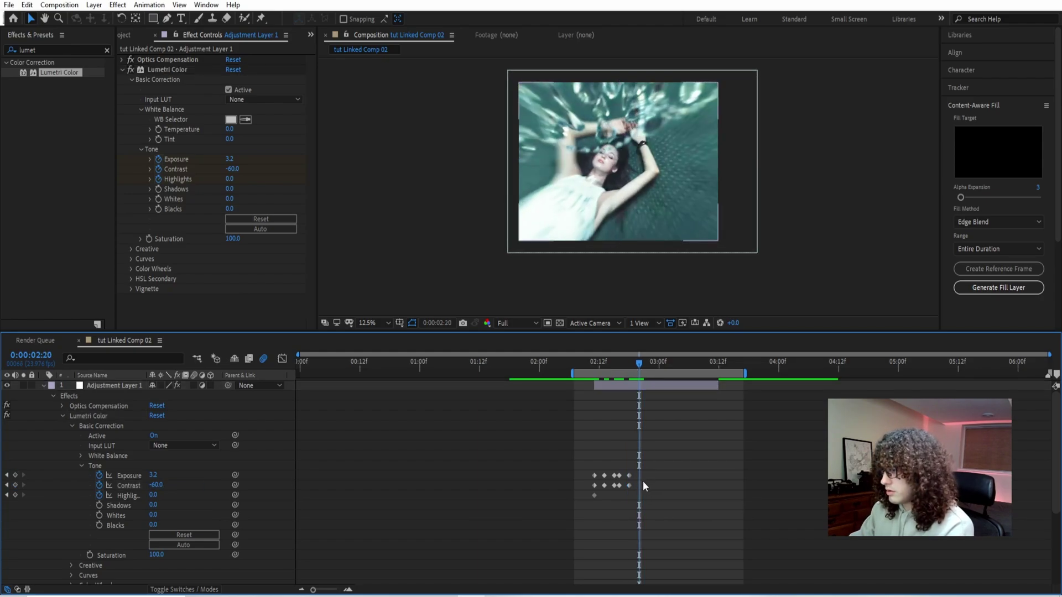
pyautogui.moveTo(642, 486); pyautogui.dragTo(586, 461)
pyautogui.moveTo(640, 482); pyautogui.dragTo(575, 473)
pyautogui.click(653, 484)
pyautogui.moveTo(652, 484); pyautogui.dragTo(589, 475)
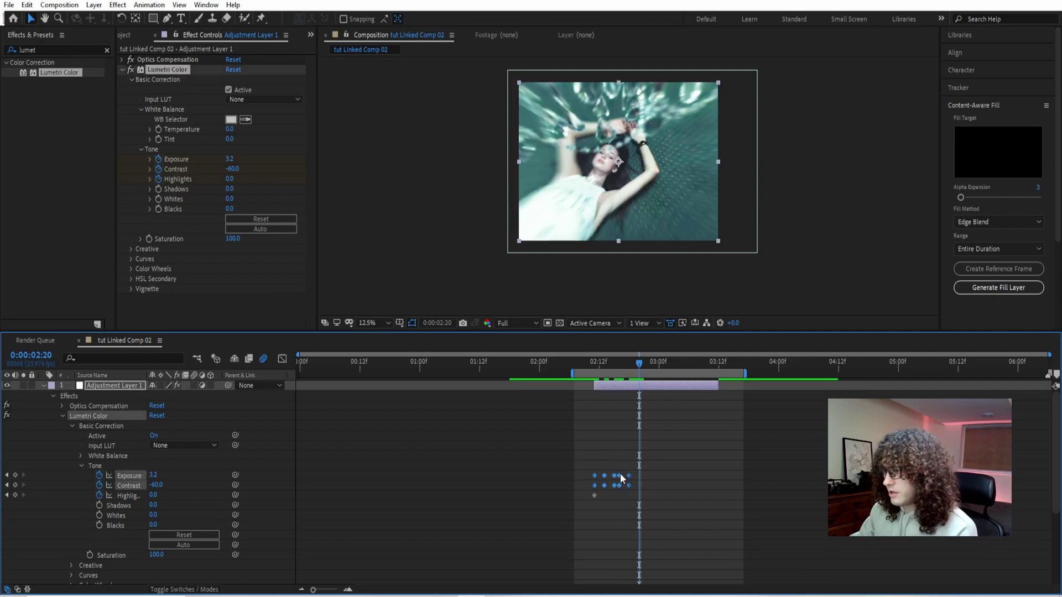
# Paste the flicker keyframes at 02:20 and 03:05, then scrub and preview the result
pyautogui.hotkey('ctrl', 'v')
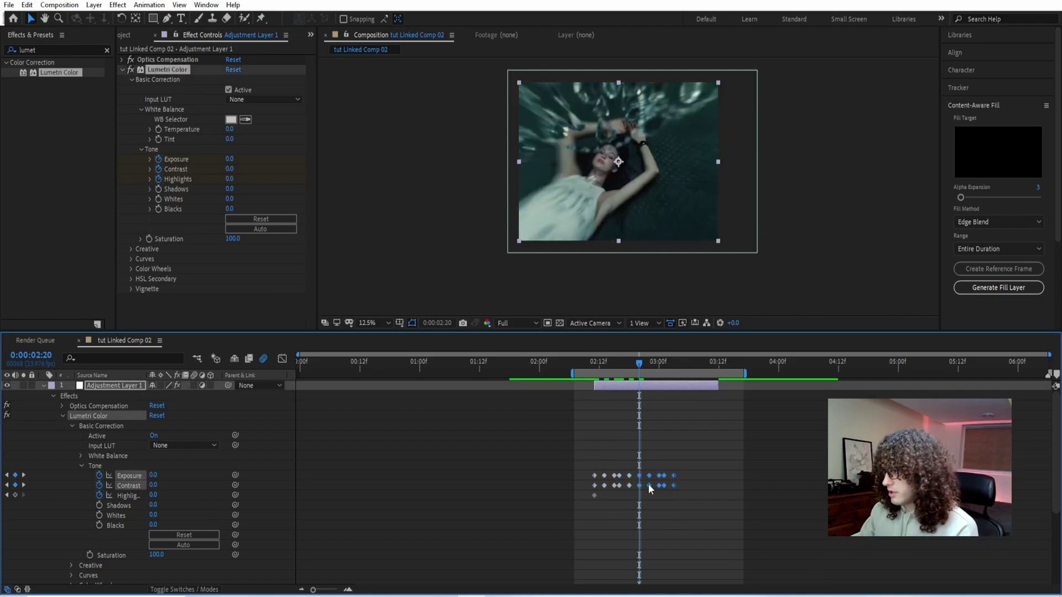
pyautogui.click(663, 366)
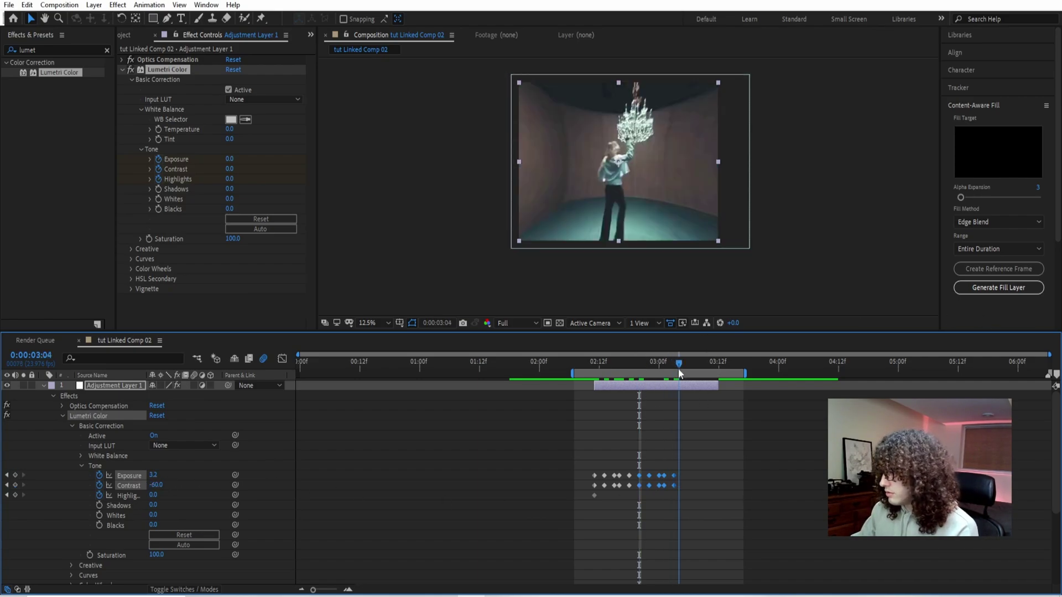
pyautogui.click(682, 370)
pyautogui.hotkey('ctrl', 'v')
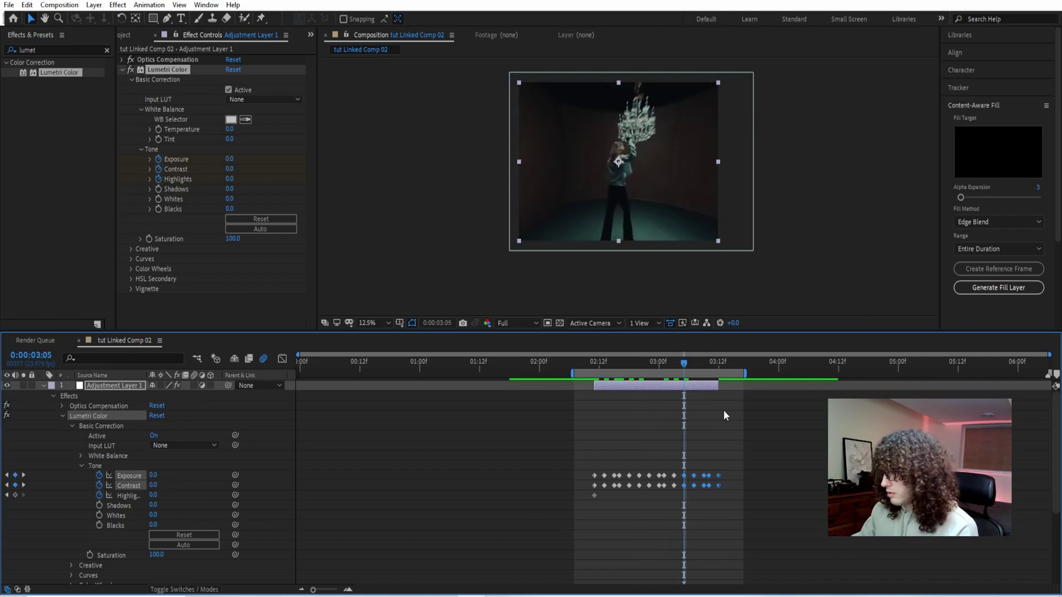
pyautogui.moveTo(684, 369); pyautogui.dragTo(547, 404)
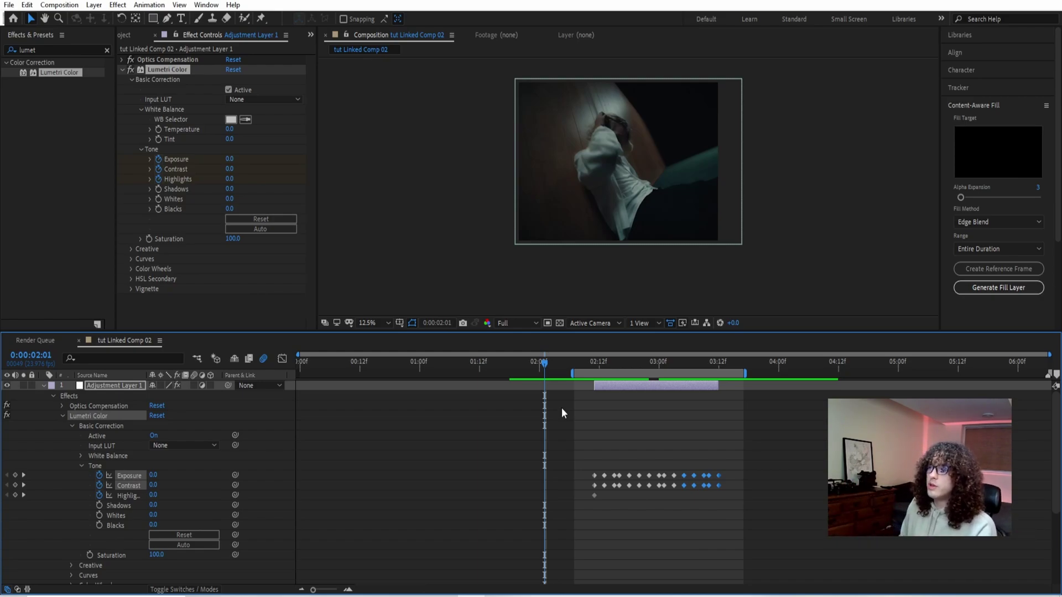
pyautogui.press('space')
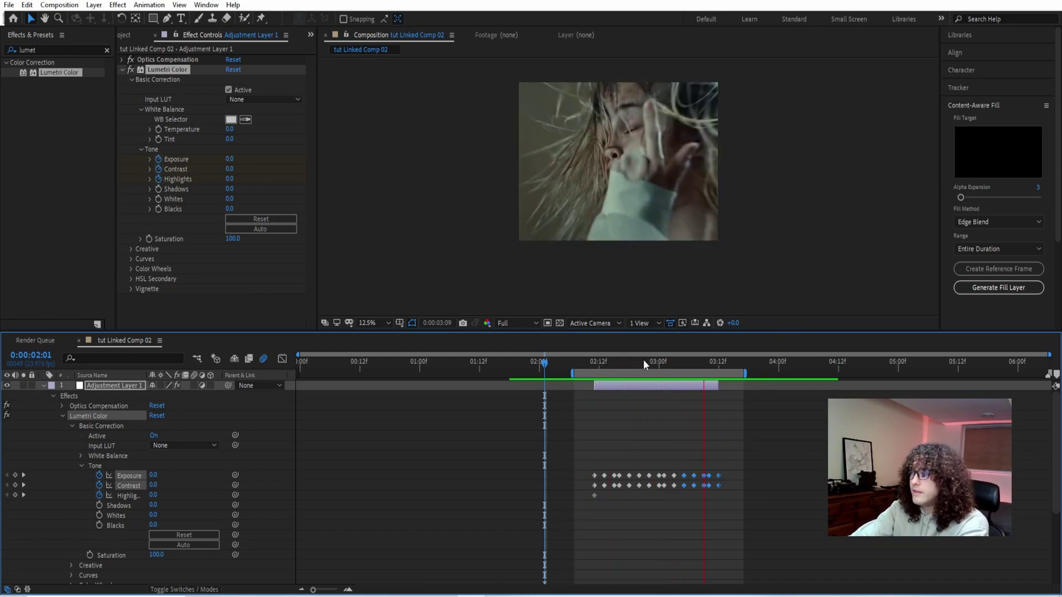
# Shift the duplicated adjustment layer to around 04:14 and preview playback from 03:21
pyautogui.moveTo(646, 365); pyautogui.dragTo(868, 387)
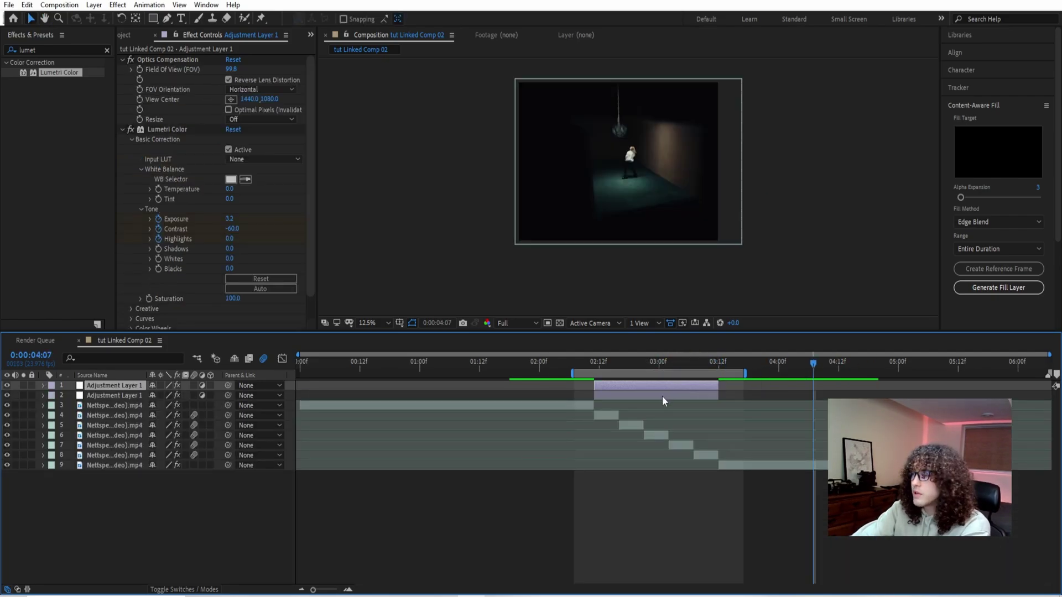
pyautogui.moveTo(662, 396); pyautogui.dragTo(831, 397)
pyautogui.moveTo(799, 366); pyautogui.dragTo(890, 396)
pyautogui.click(764, 365)
pyautogui.press('space')
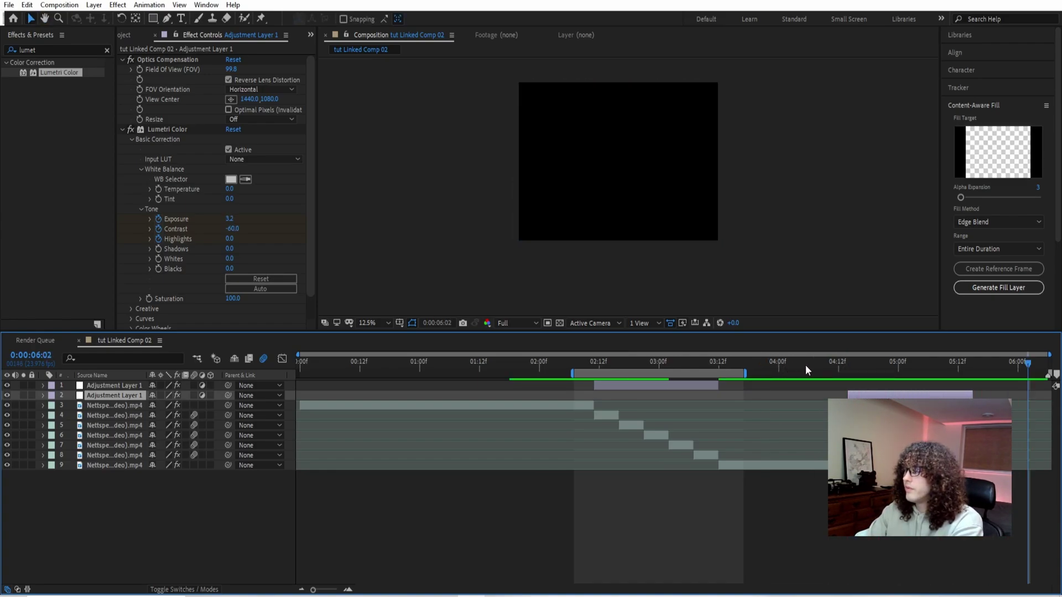
pyautogui.click(773, 365)
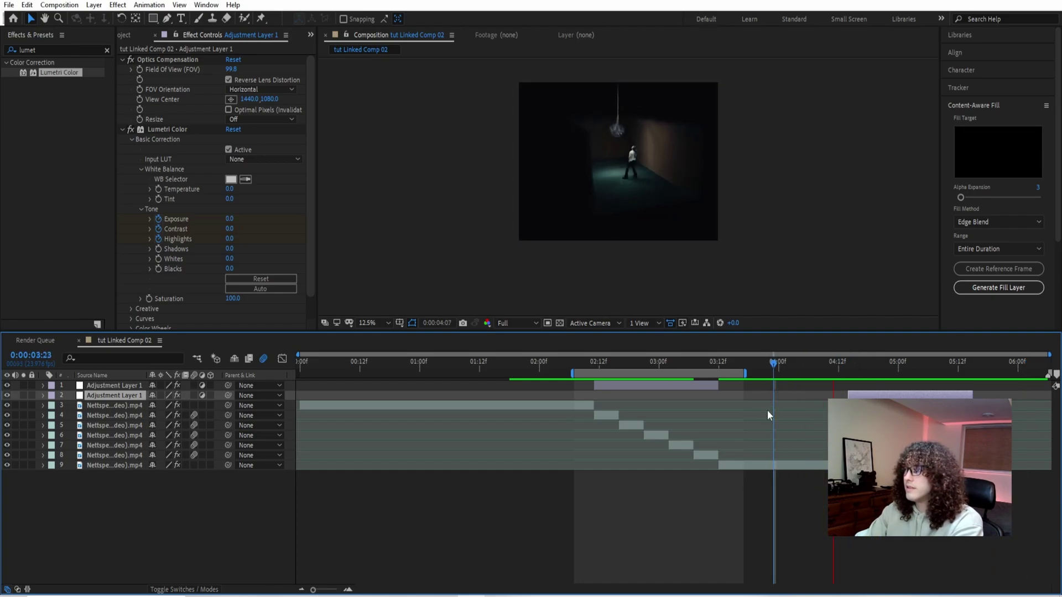
pyautogui.press('End')
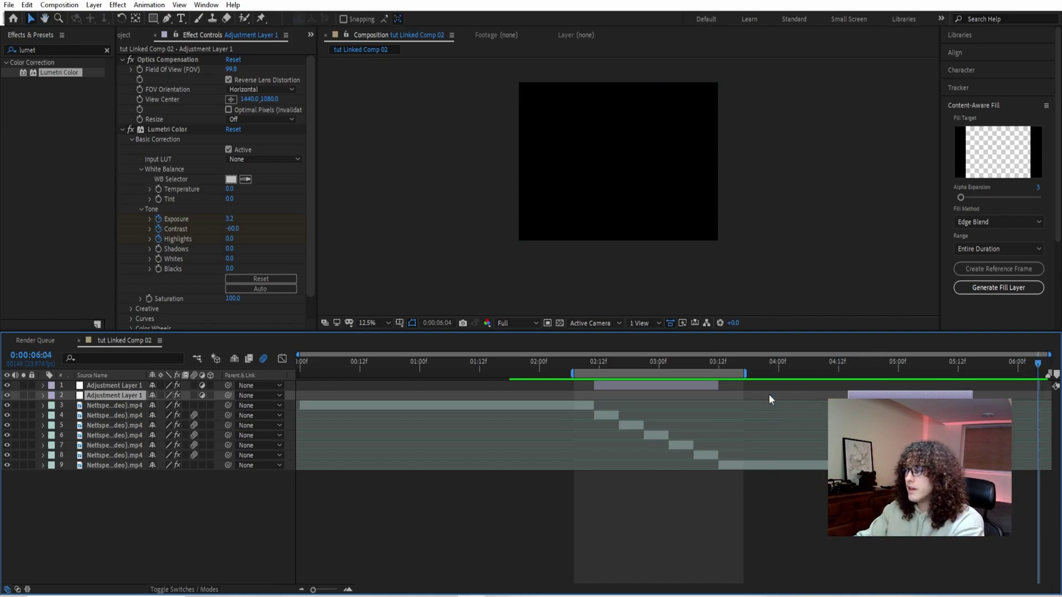